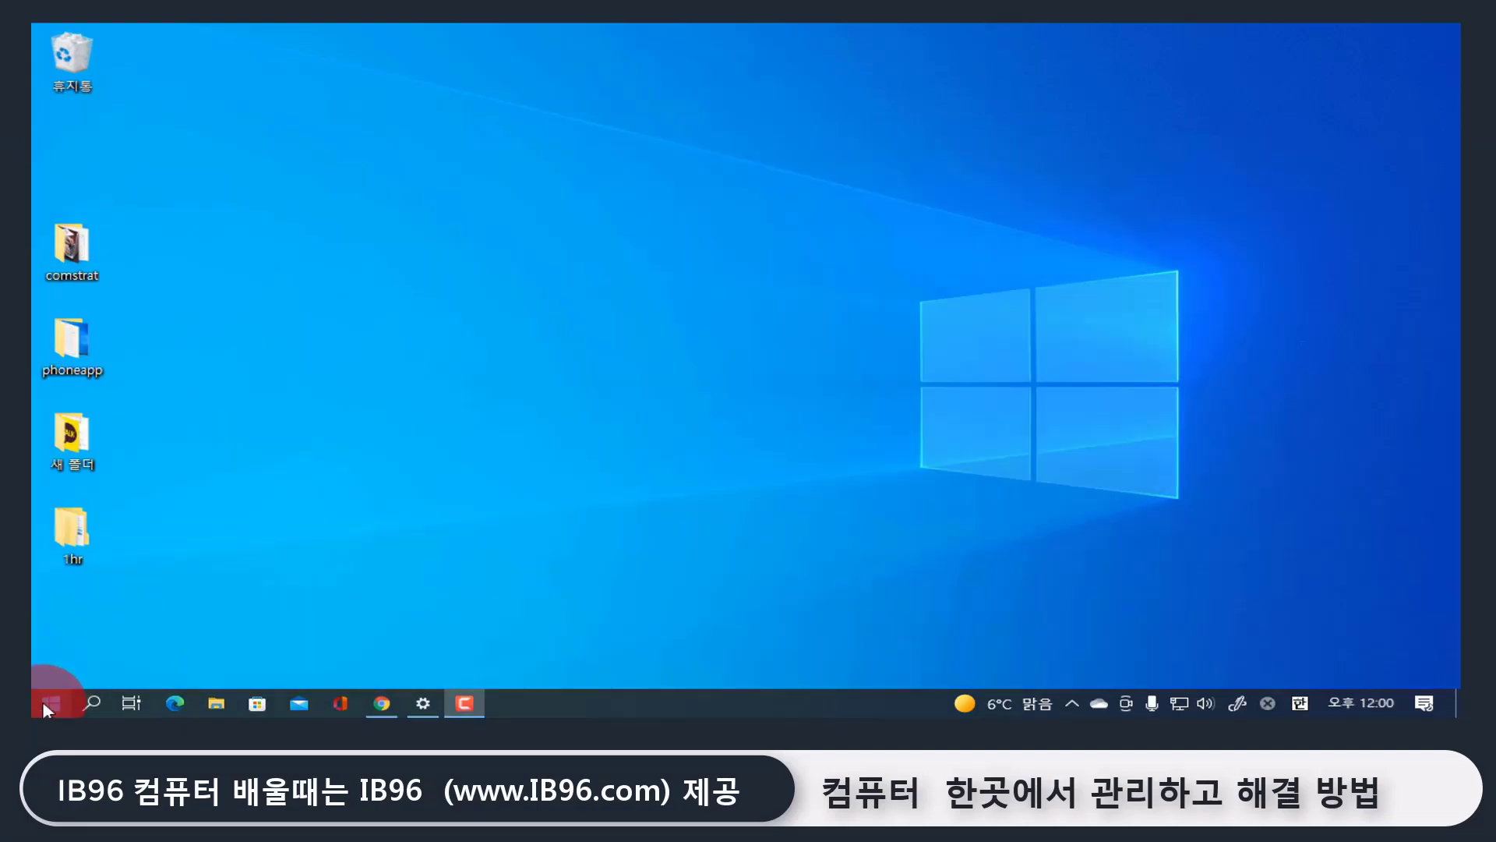
Step: Open the PC 상태 검사 app from the installed apps list
left_click(43, 701)
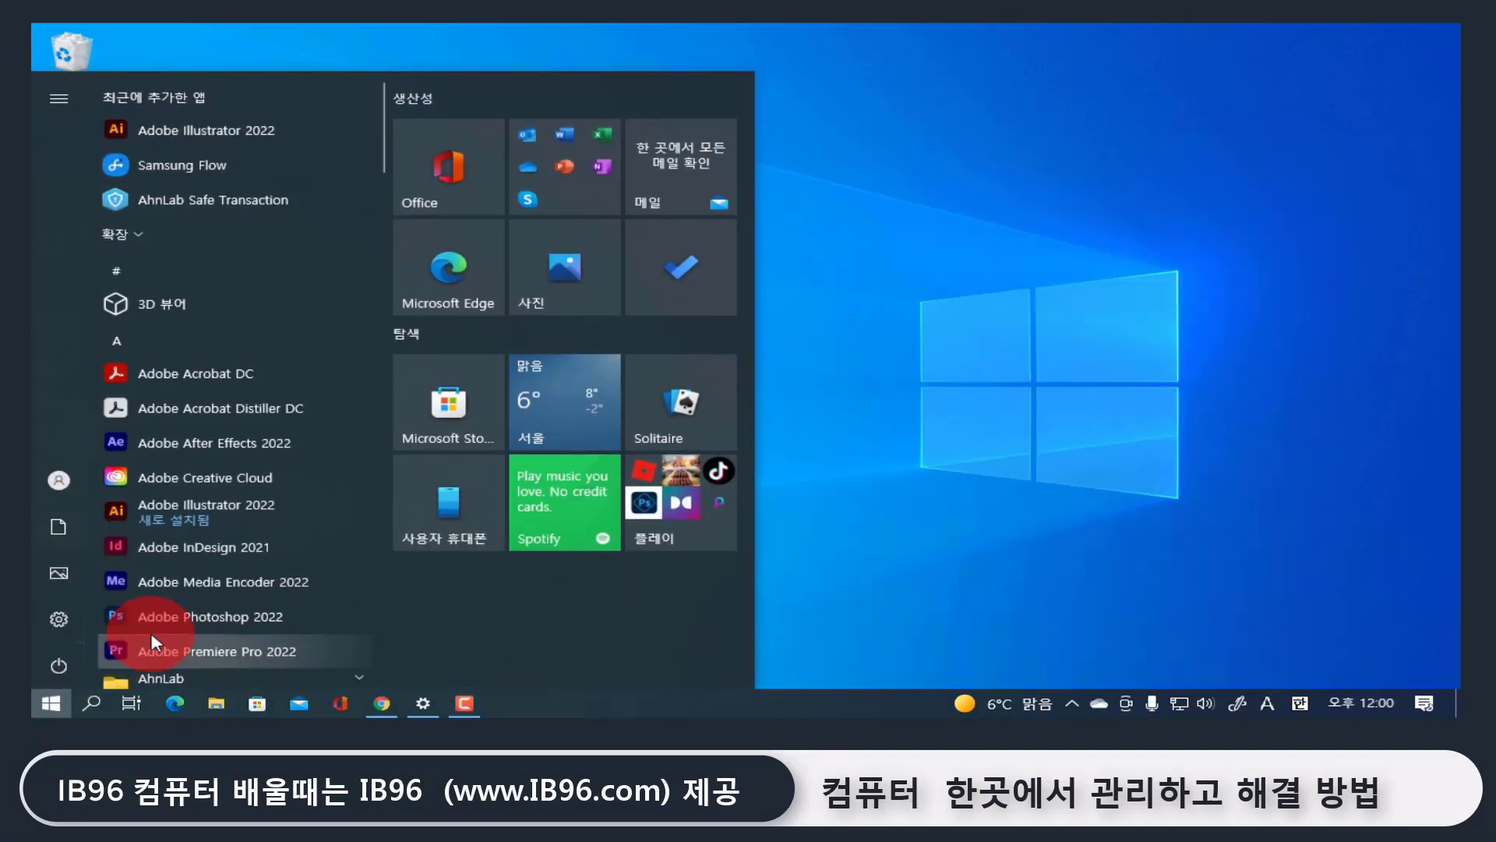
scroll(167, 620, "down", 15)
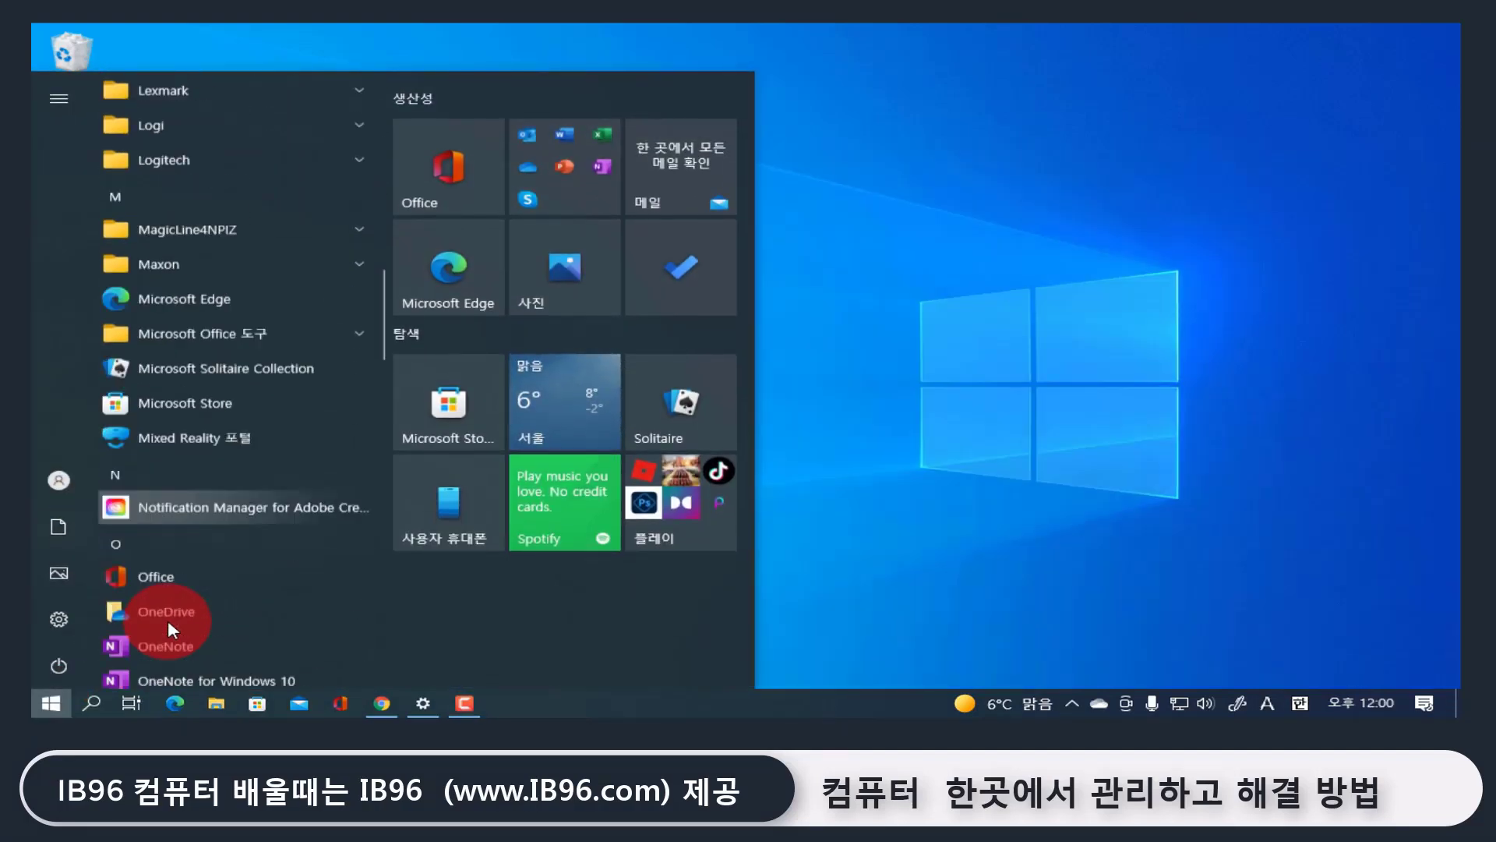
scroll(167, 619, "down", 5)
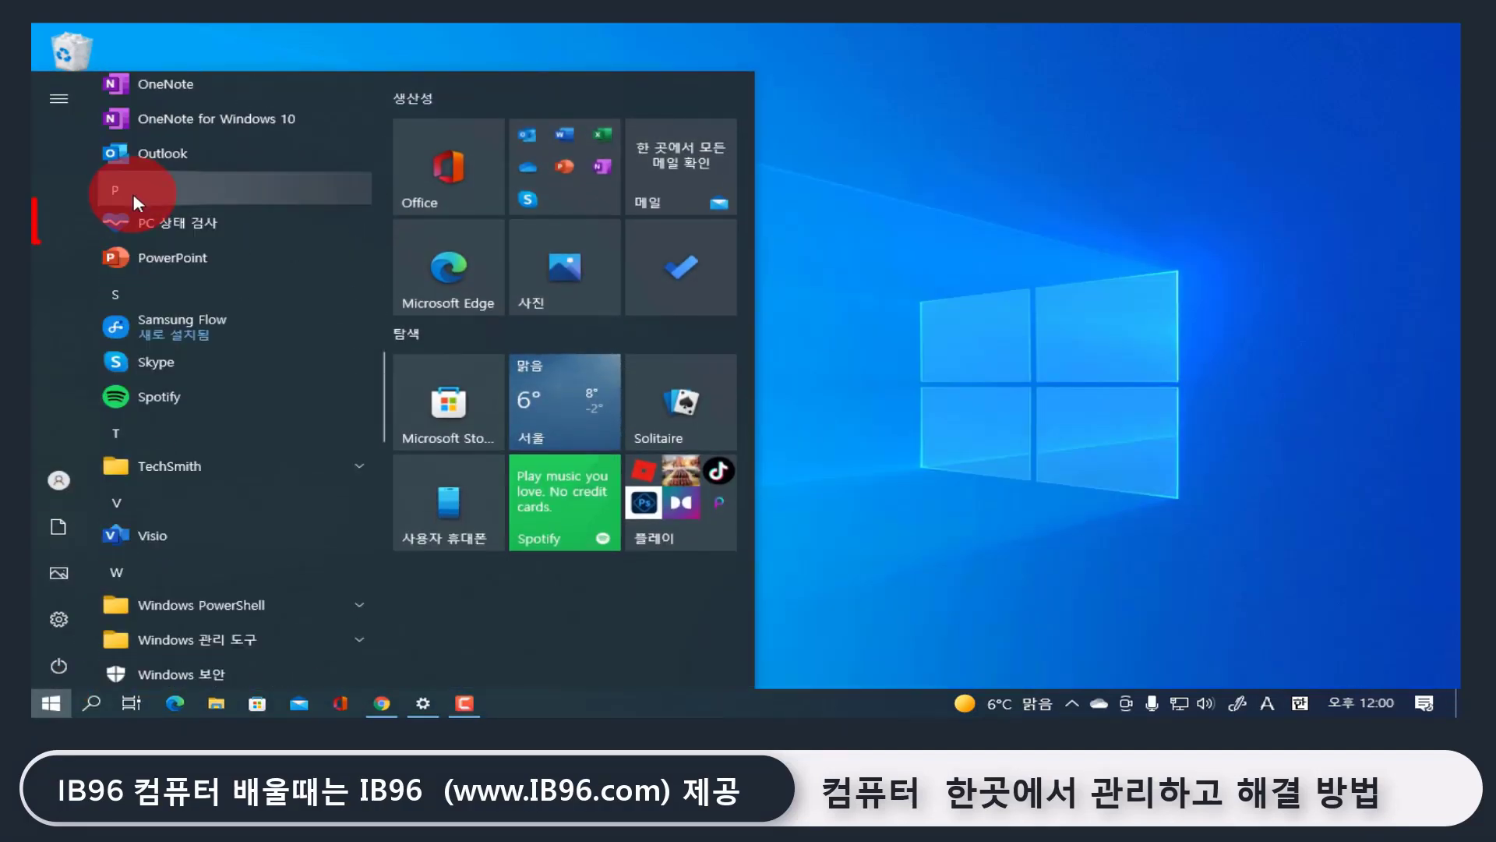
left_click(212, 222)
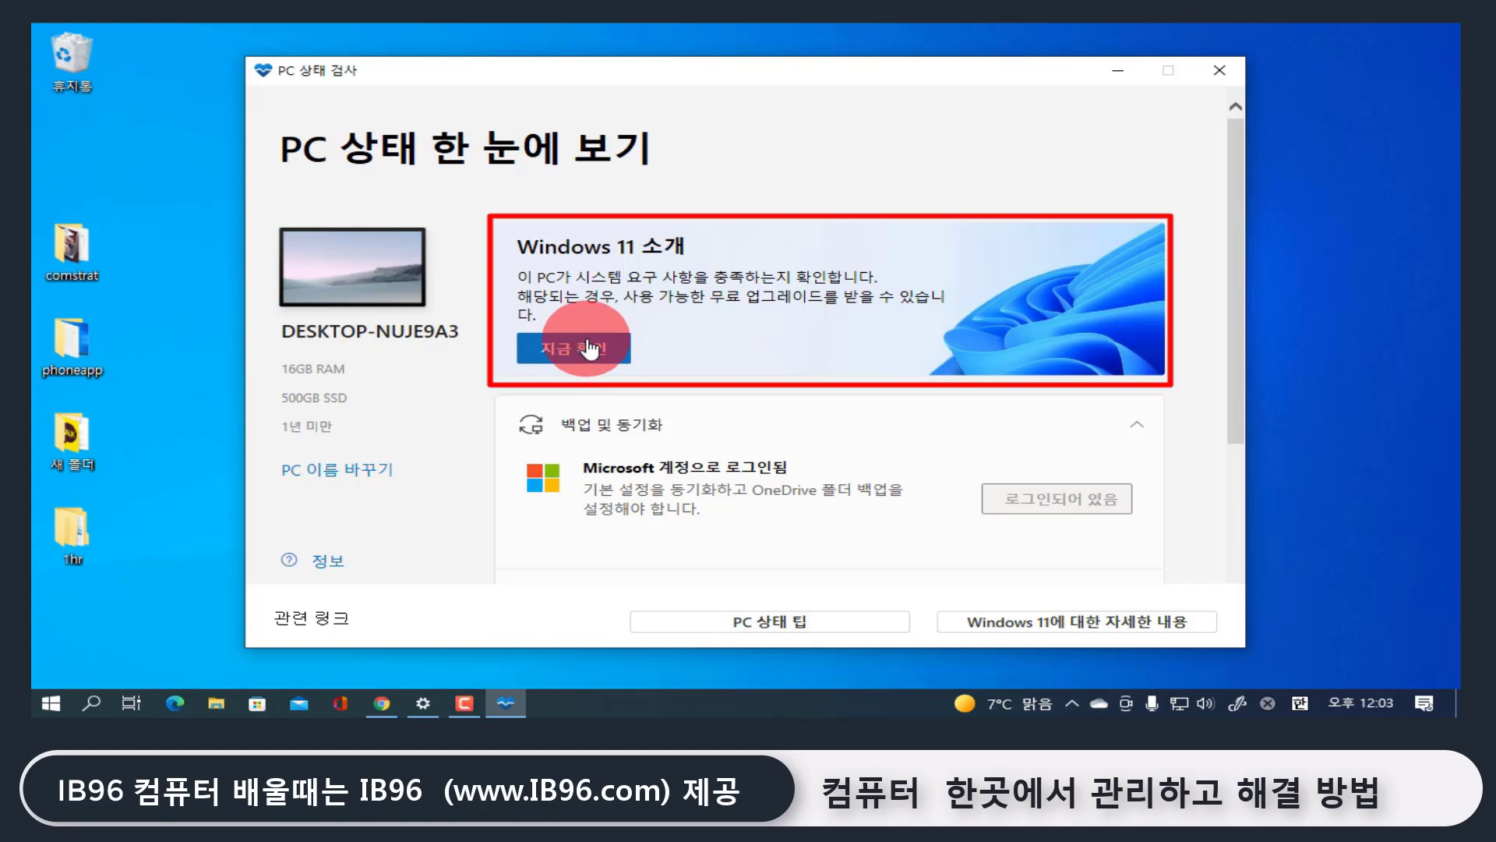
Step: Run the check for whether this PC meets the Windows 11 system requirements
left_click_drag(699, 294, 860, 298)
left_click(838, 349)
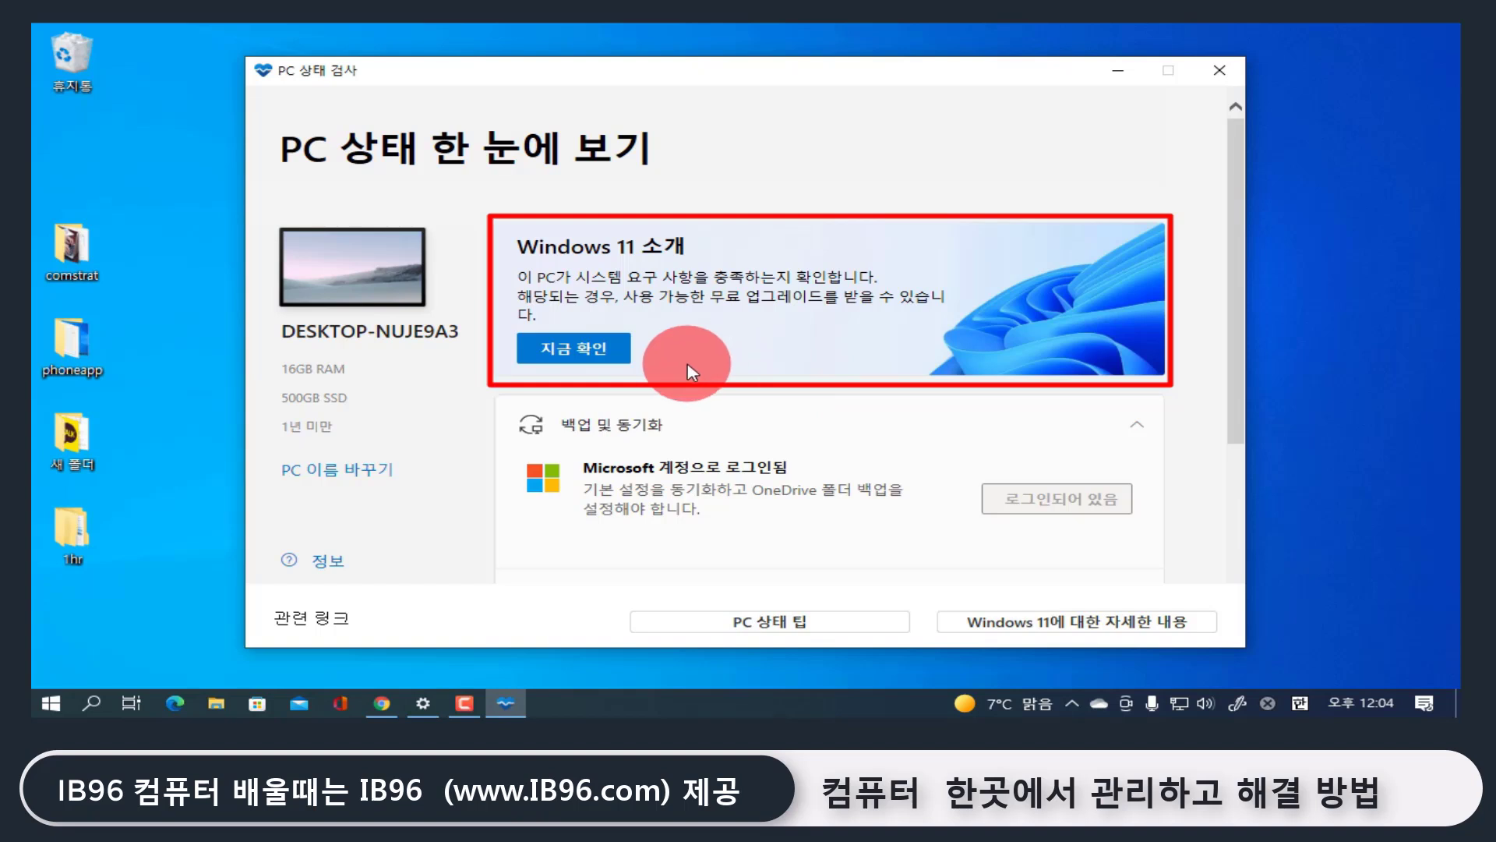
left_click(590, 361)
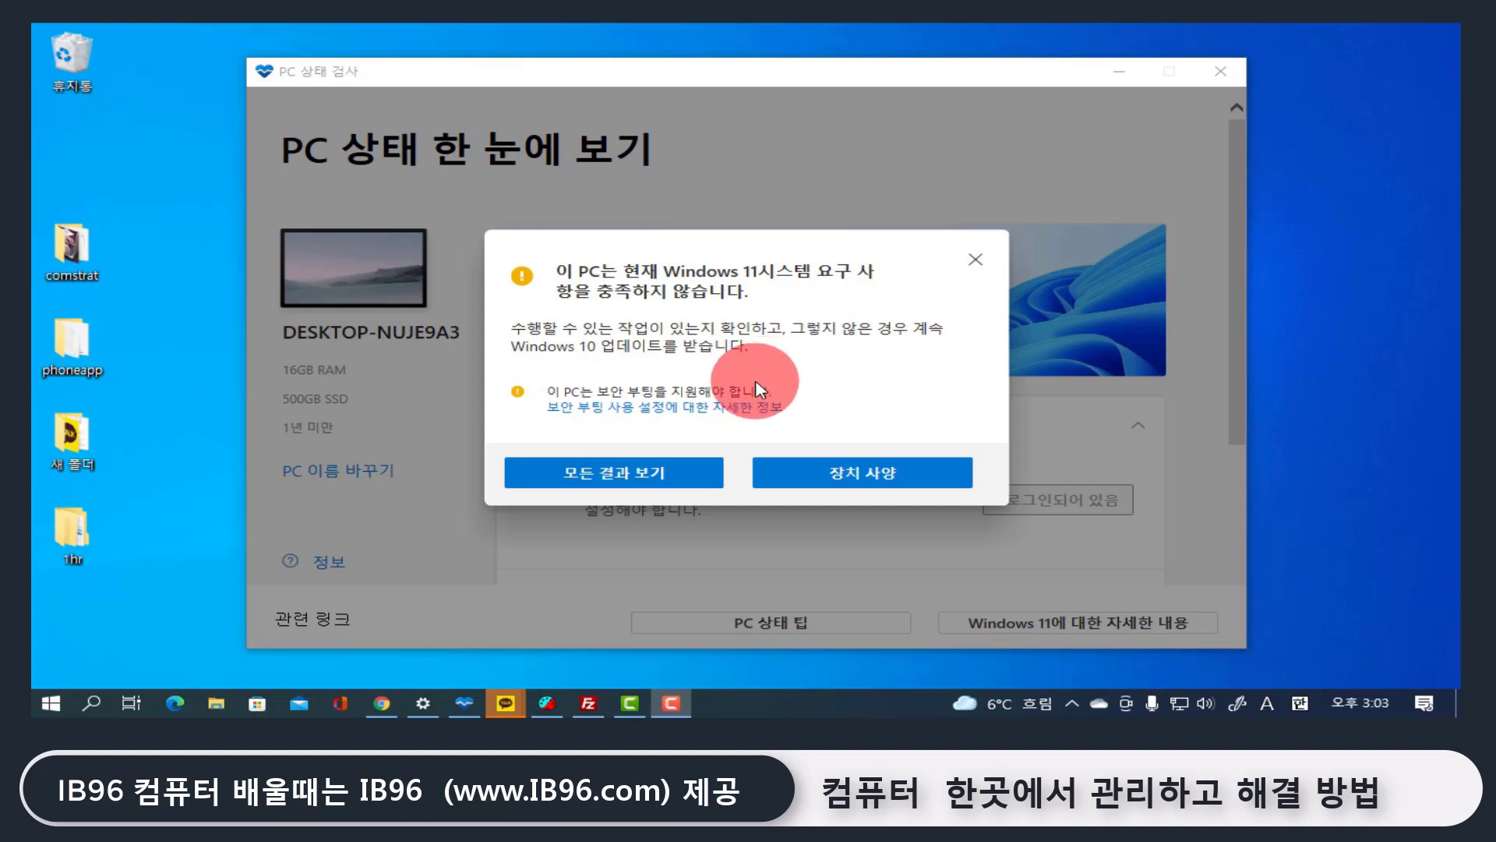
Step: Show all results of the Windows 11 compatibility check and review each hardware requirement in the list
left_click(646, 489)
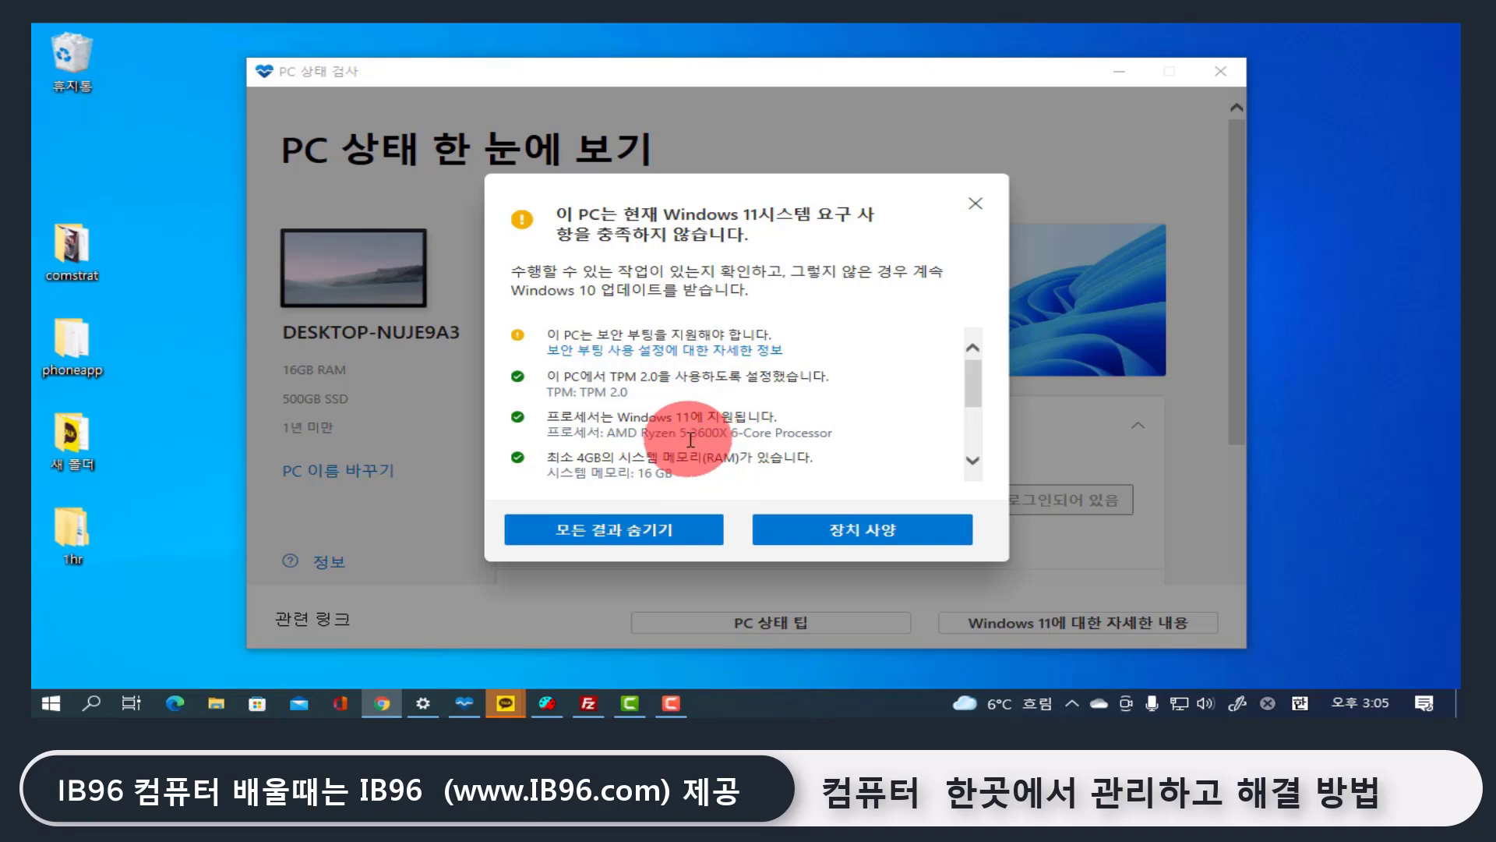
scroll(675, 419, "down", 1)
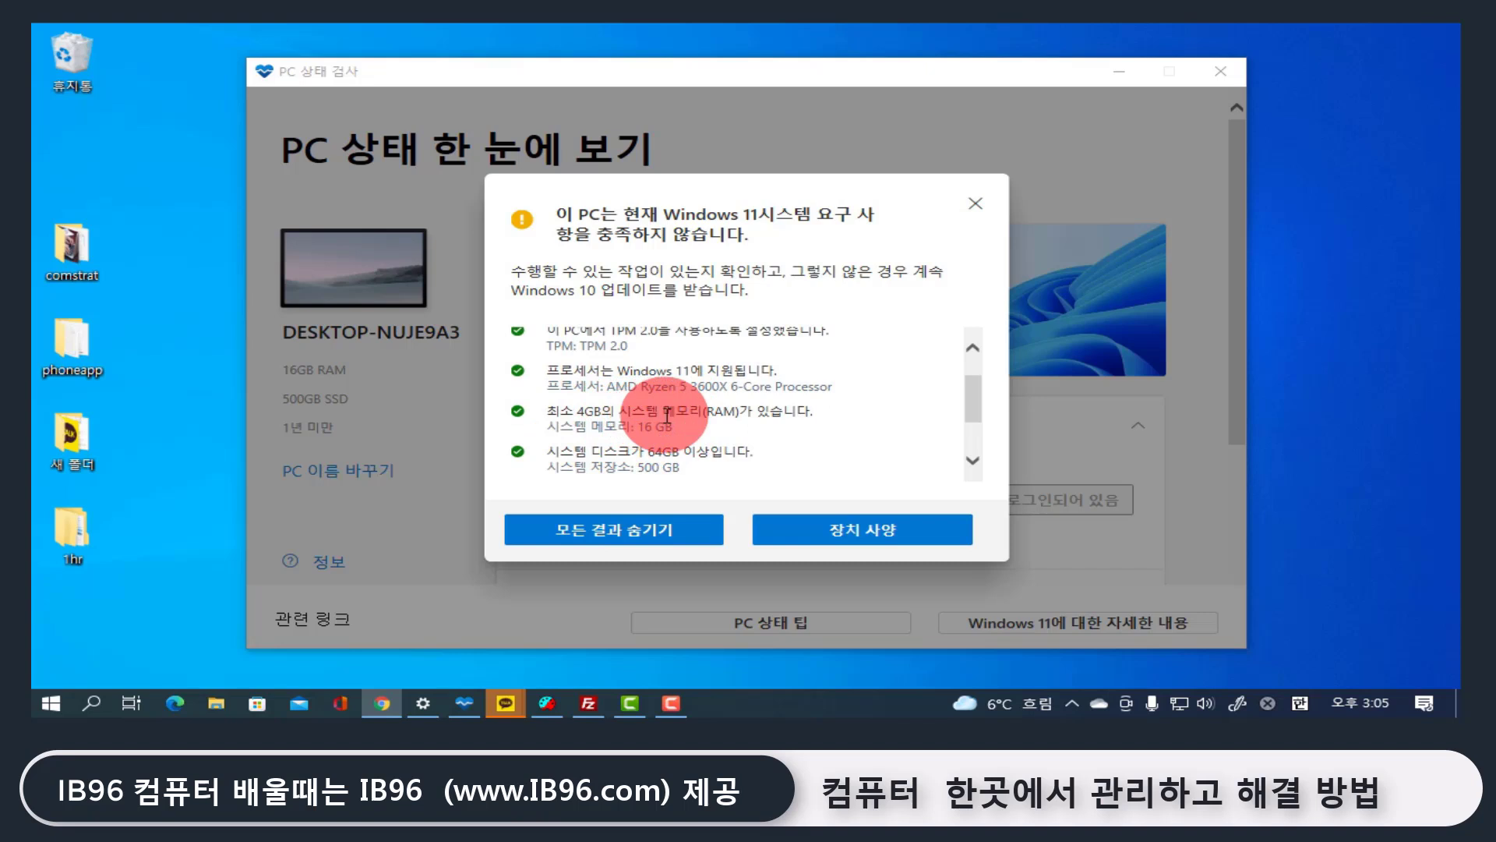
scroll(705, 425, "down", 1)
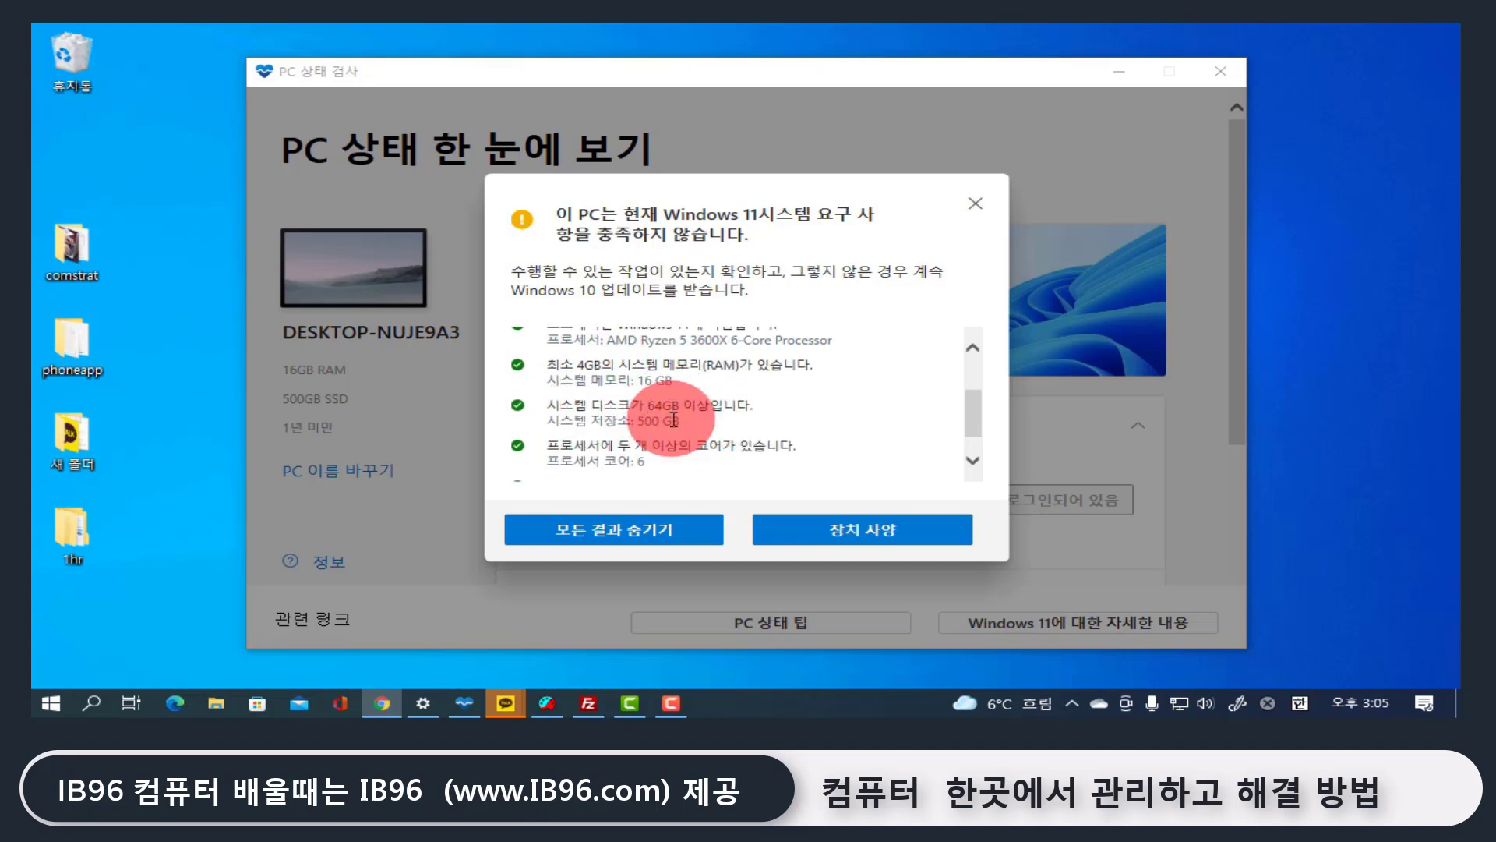
scroll(692, 444, "down", 1)
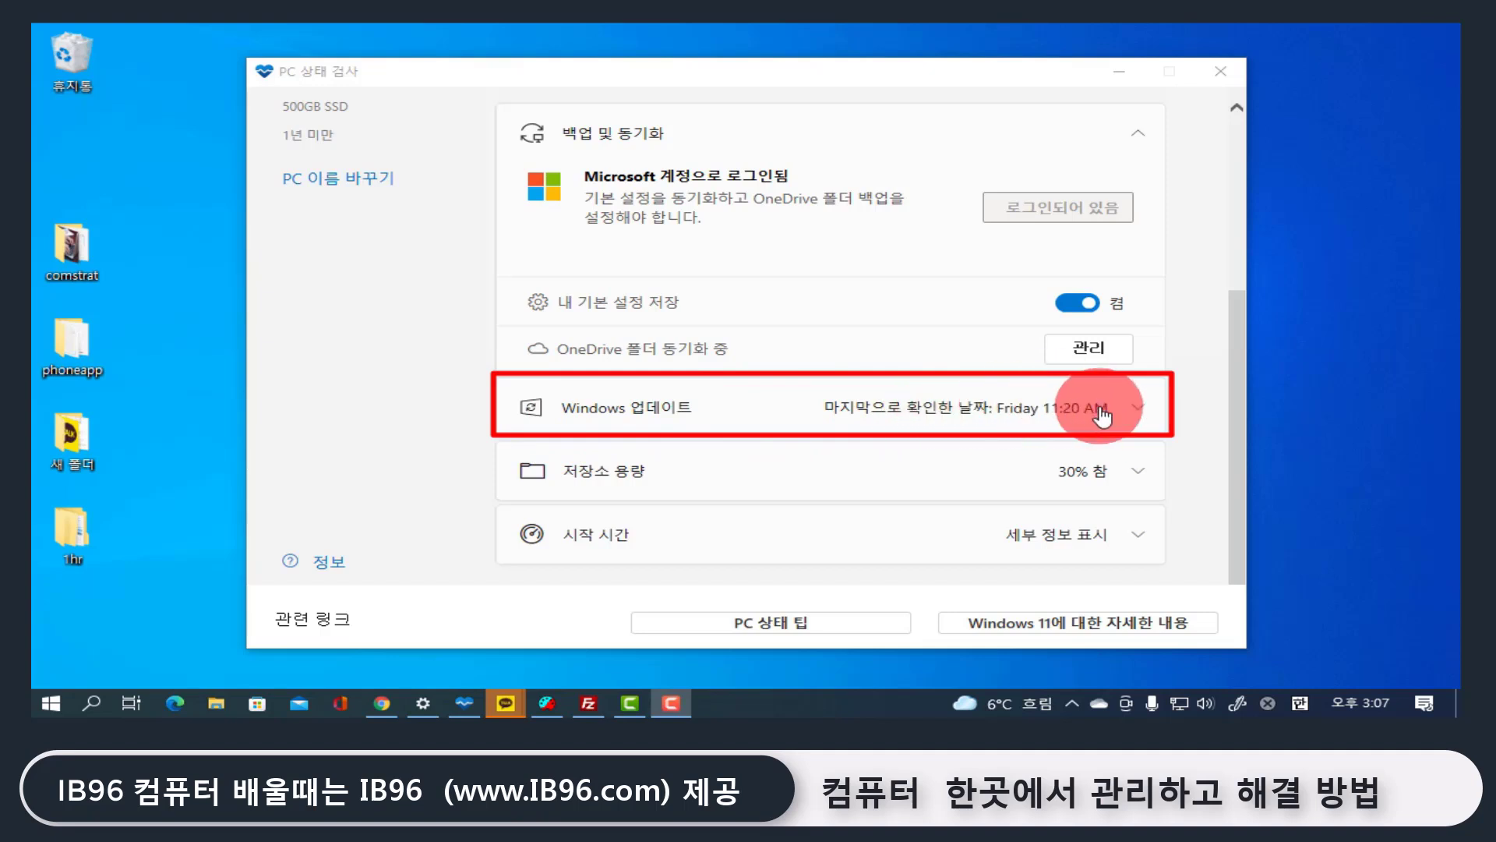
Step: Expand the Windows 업데이트 section to review the installed version, open Windows Update from it, and check for updates
left_click(1139, 411)
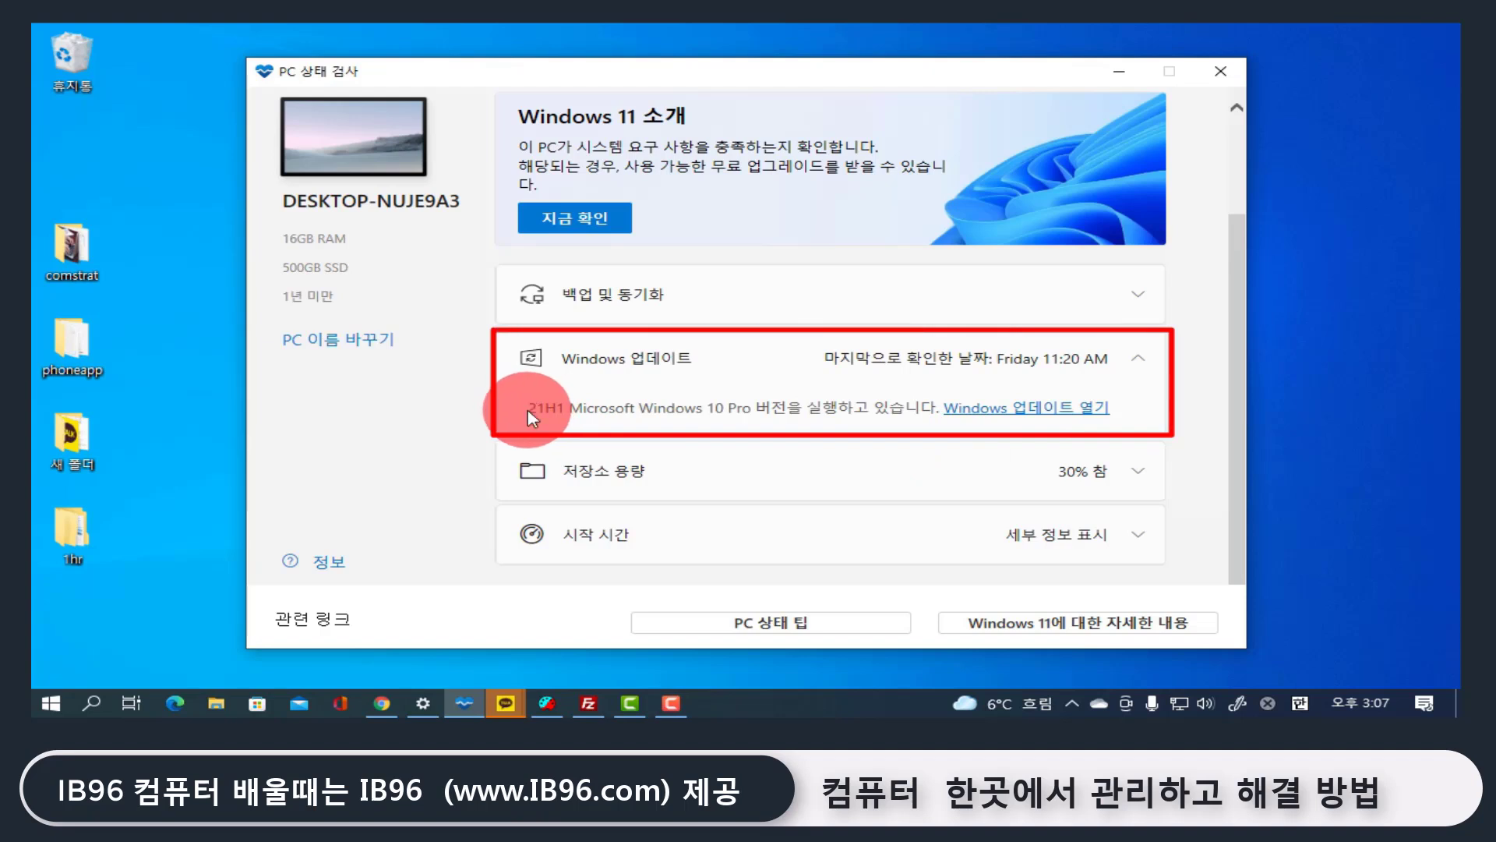
left_click_drag(530, 413, 566, 409)
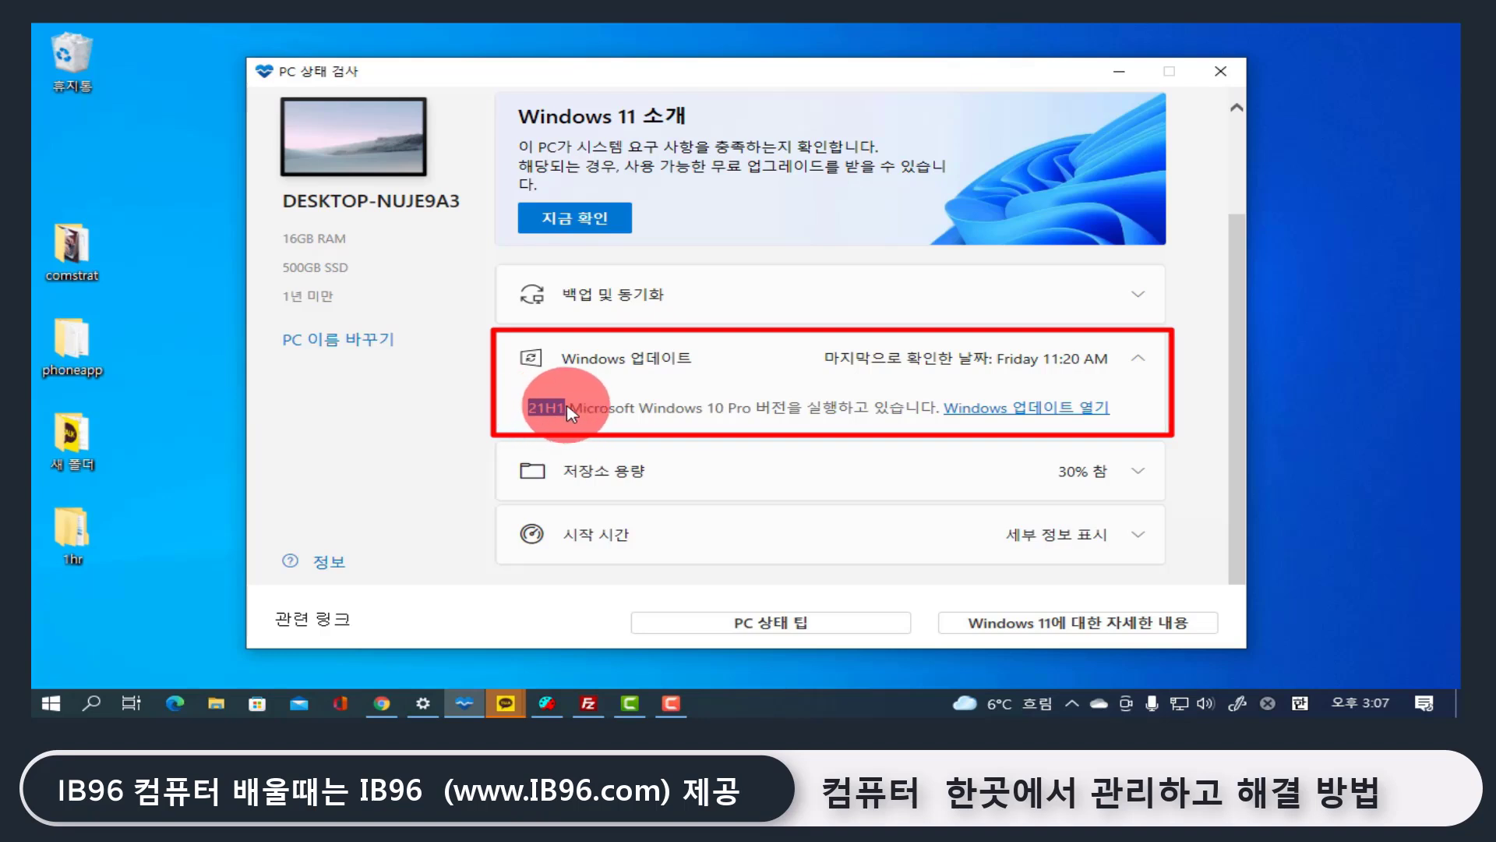
left_click(561, 407)
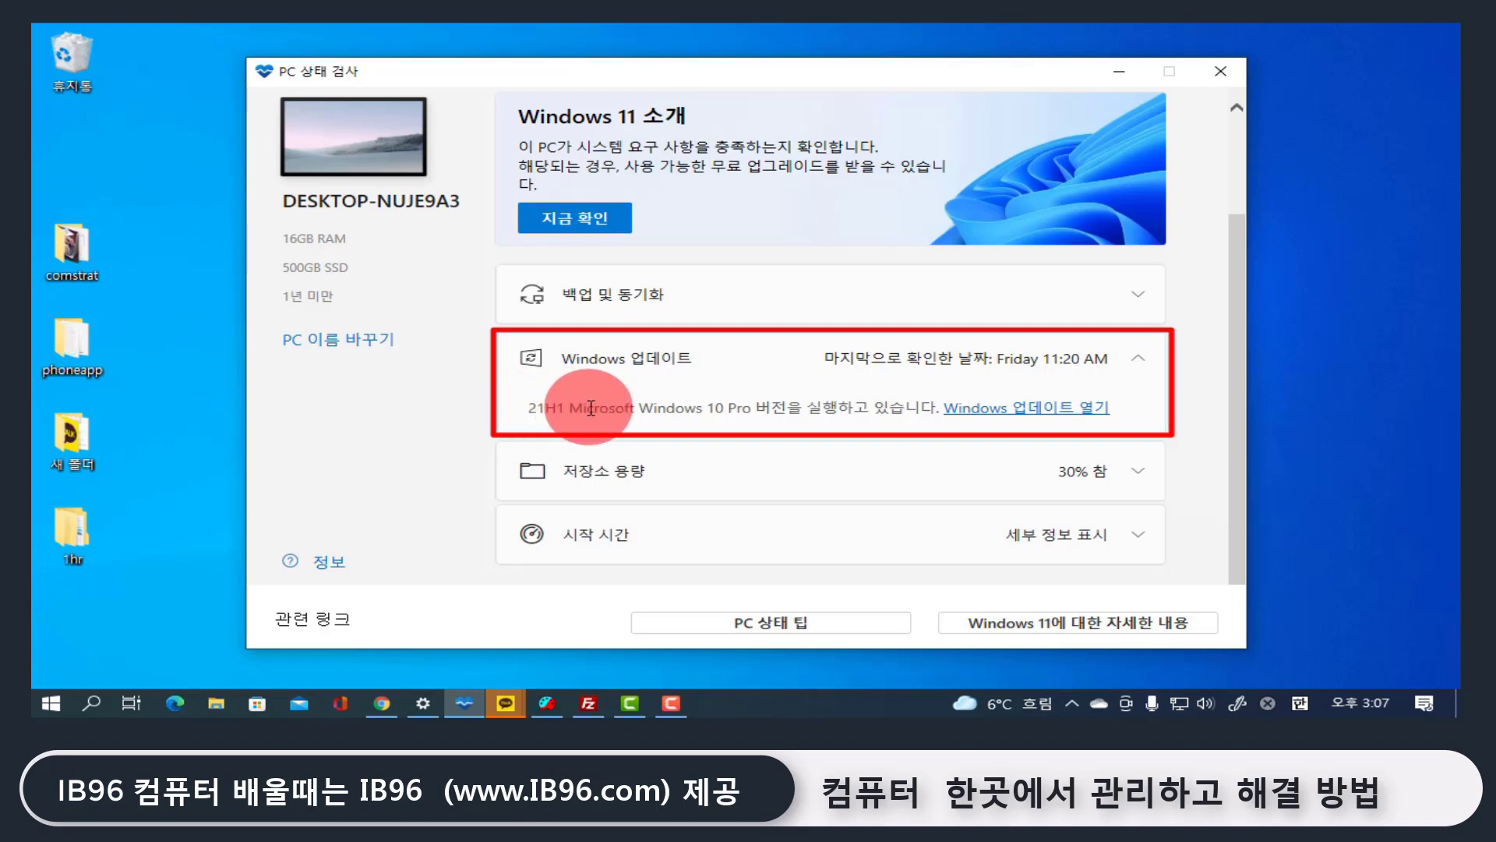
left_click(1048, 421)
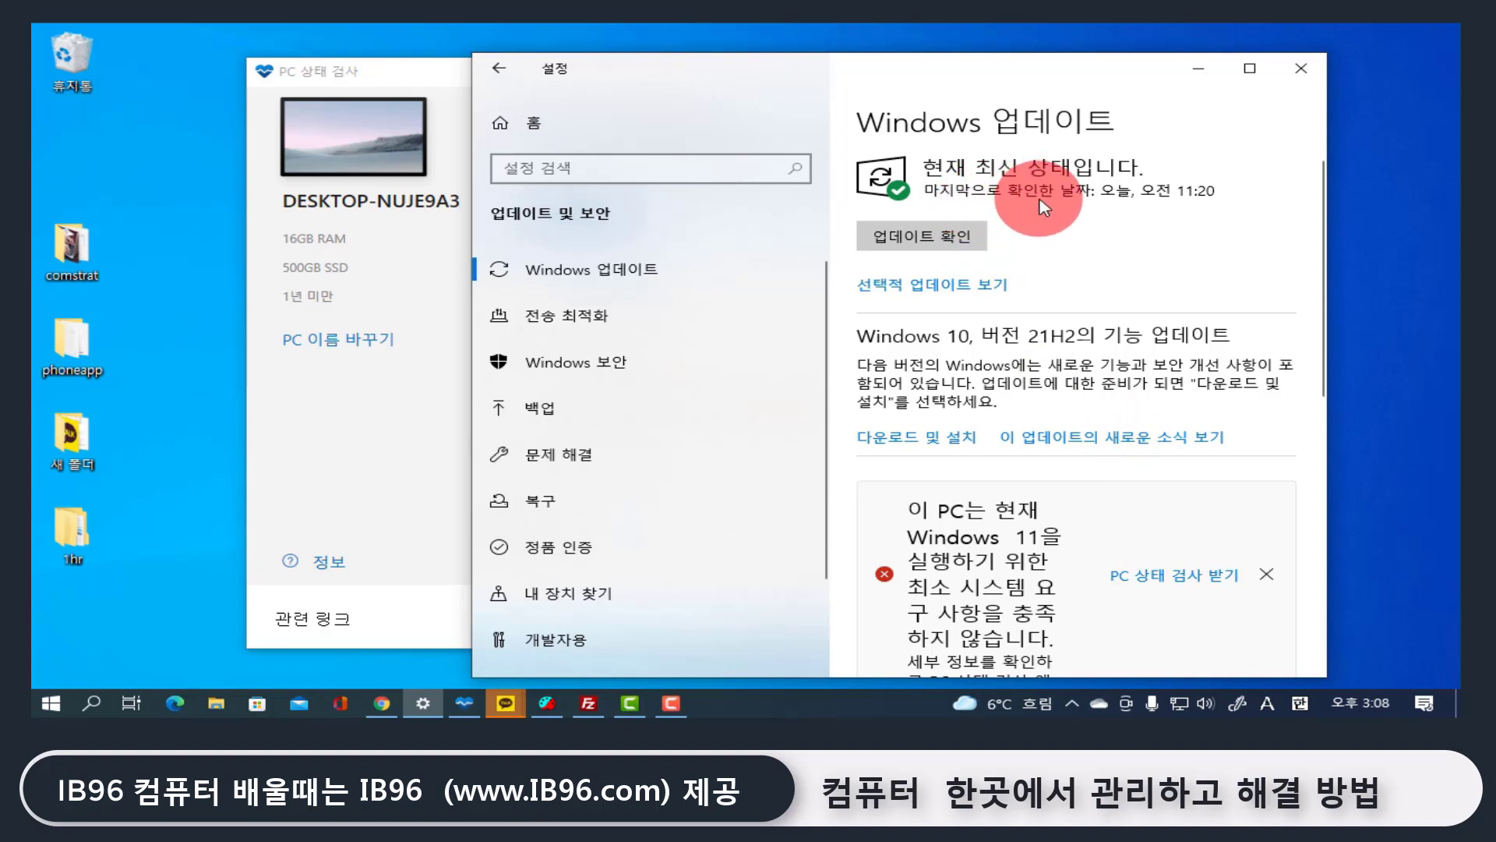
left_click(929, 231)
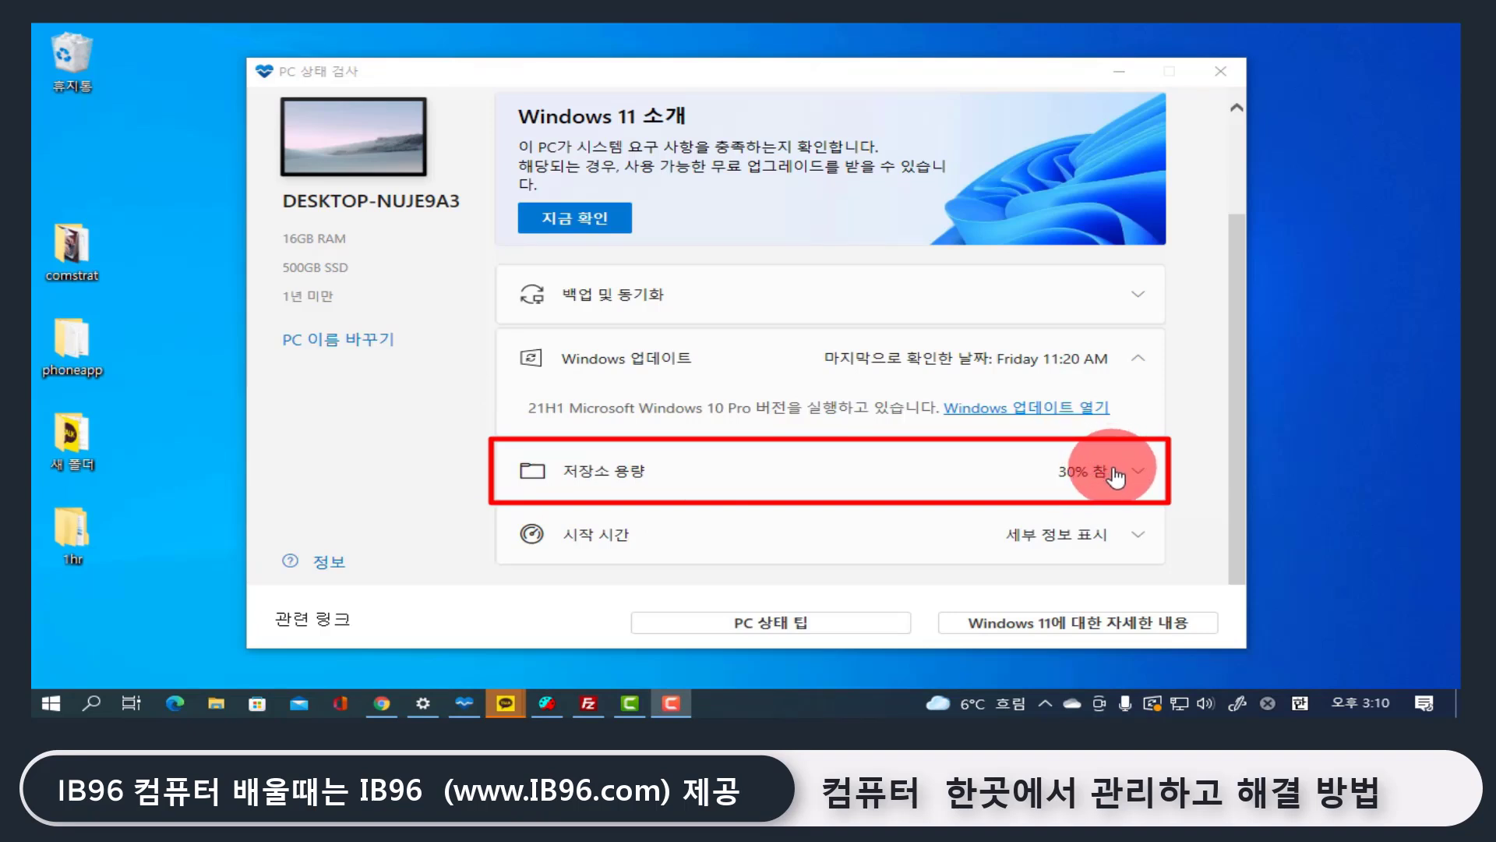
Step: Open the storage settings from the 저장소 용량 section of PC 상태 검사 and turn on Storage Sense
left_click(1138, 480)
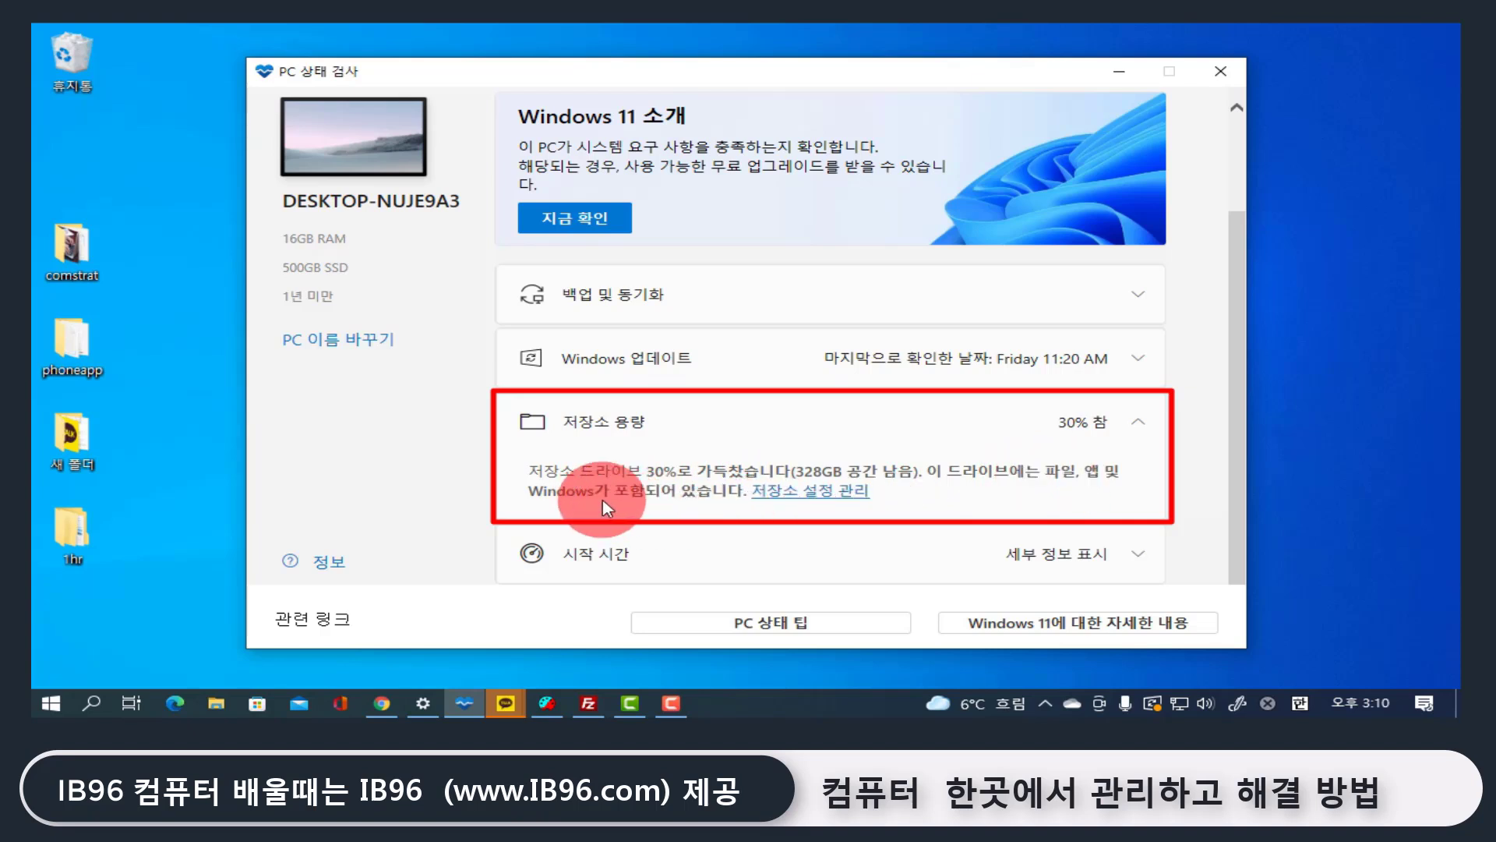
left_click(820, 492)
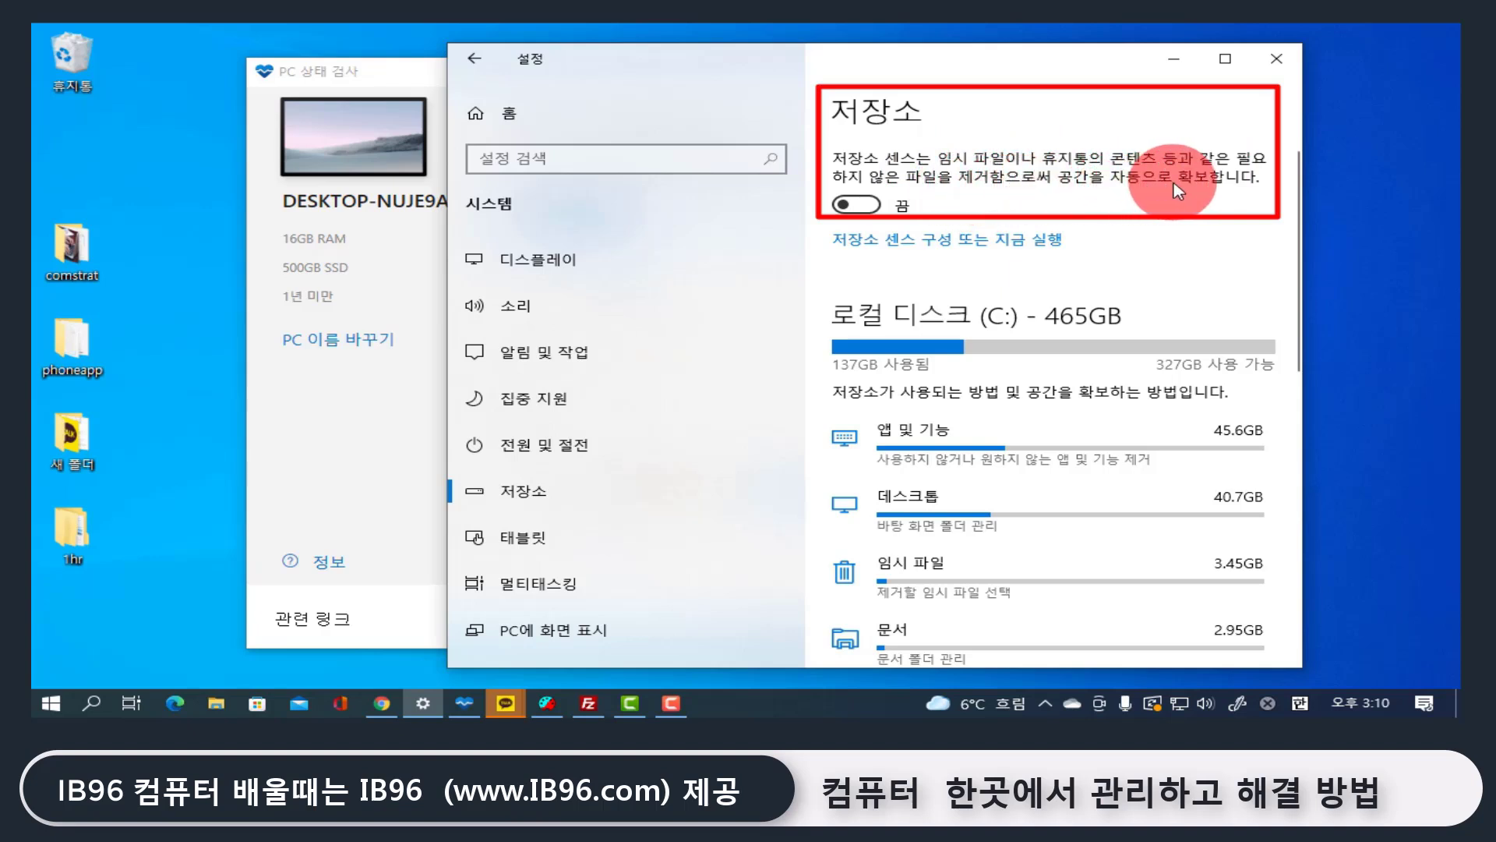
left_click(877, 206)
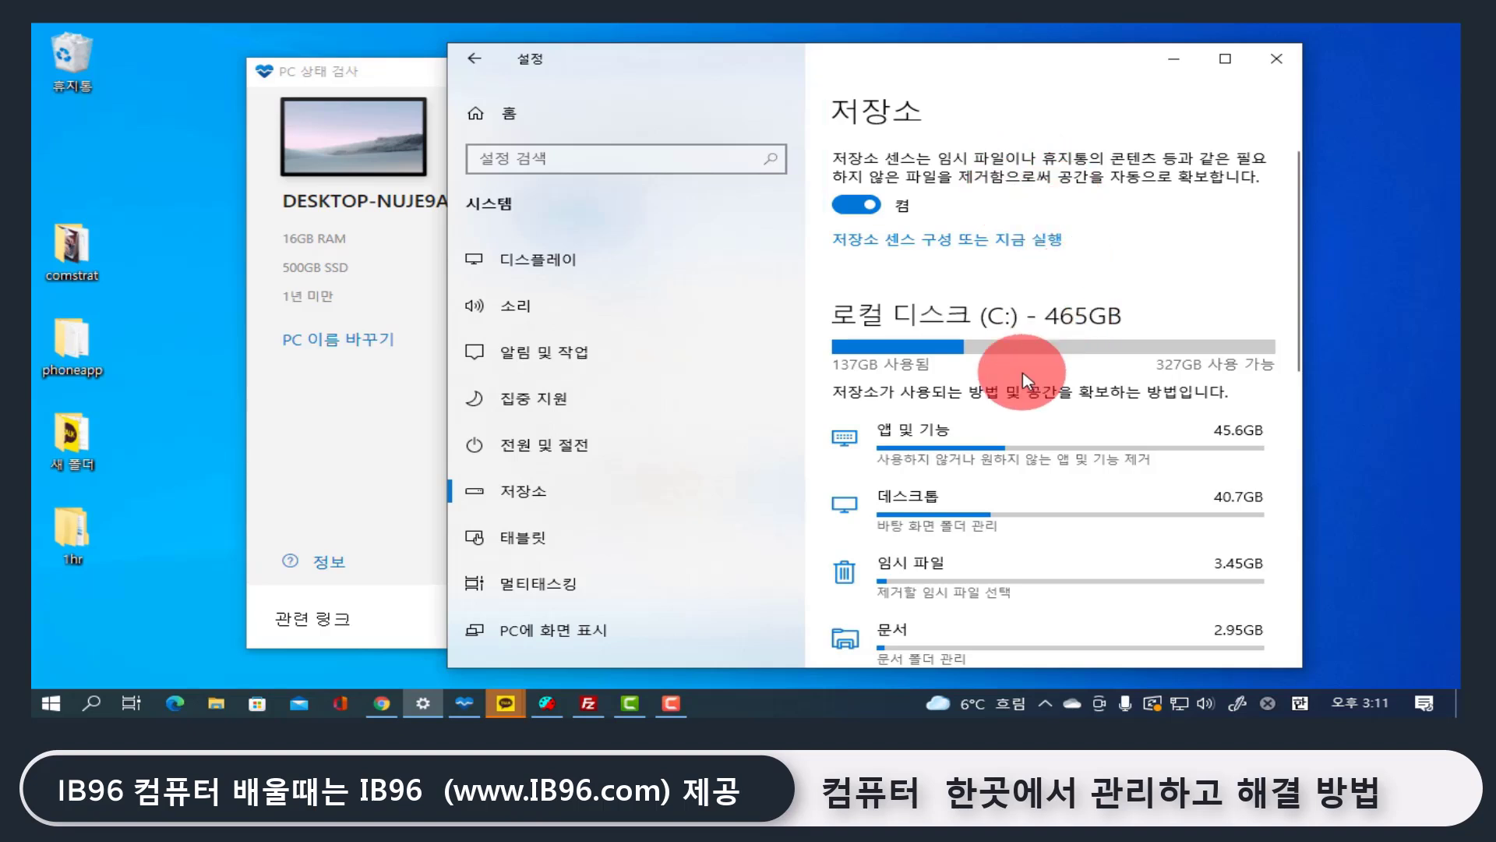
Step: Open the 앱 및 기능 category from the drive C storage usage and look through the installed apps for unneeded programs
scroll(1023, 375, "down", 2)
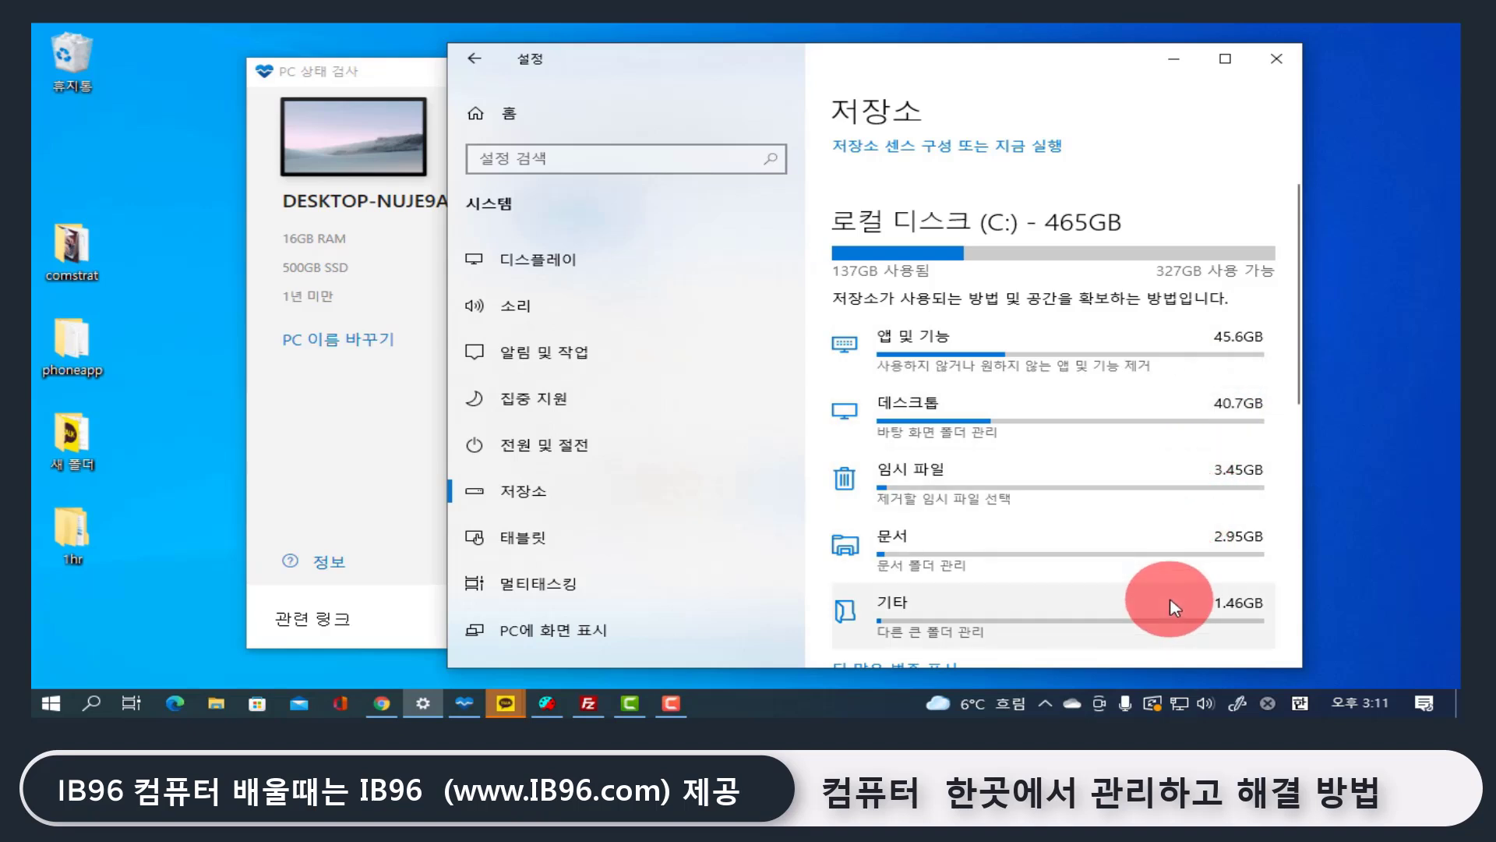
scroll(1173, 606, "down", 1)
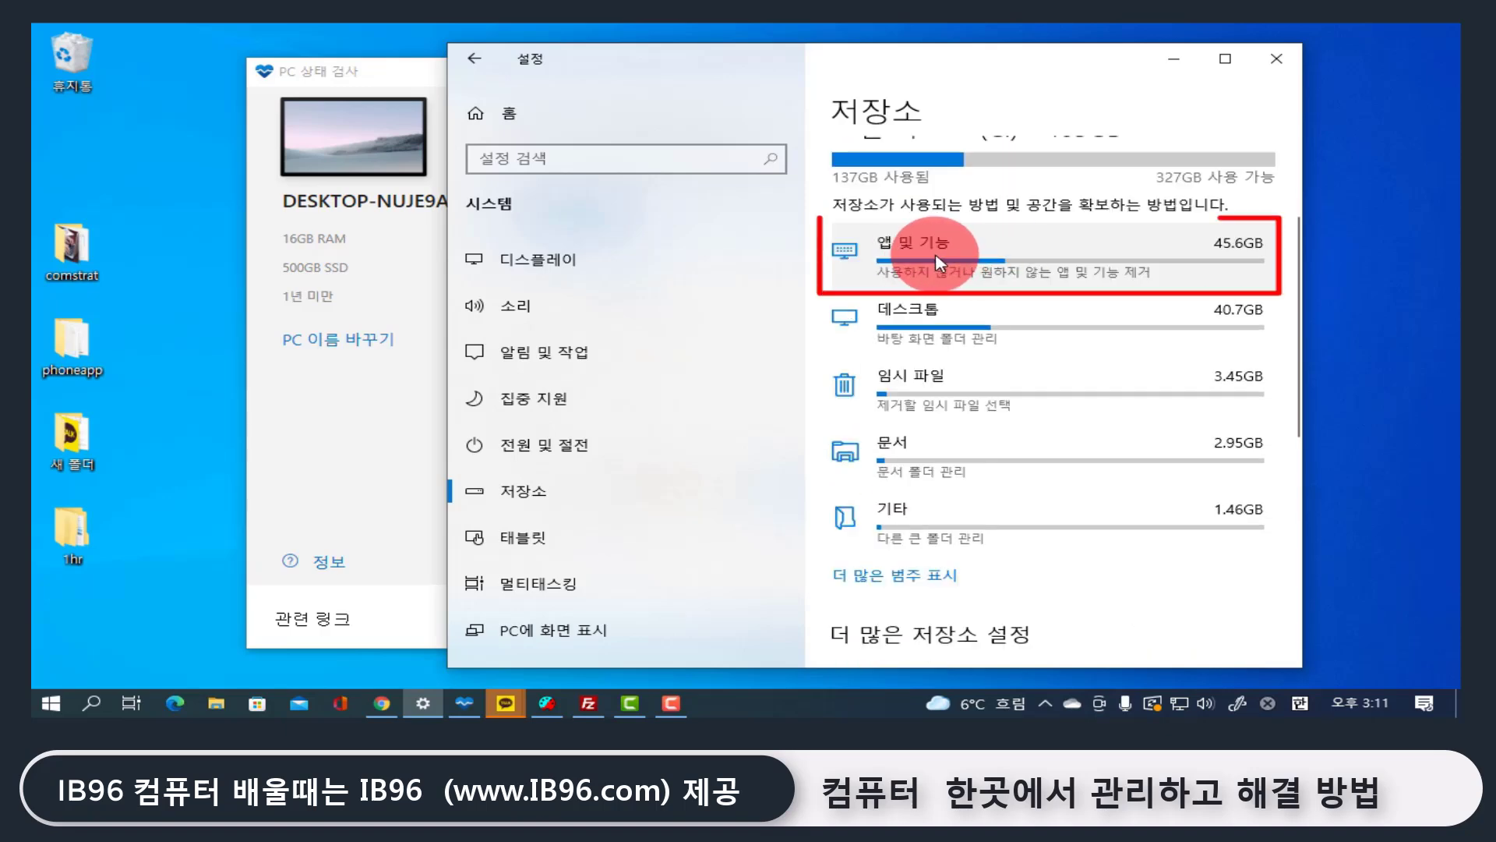
left_click(1044, 256)
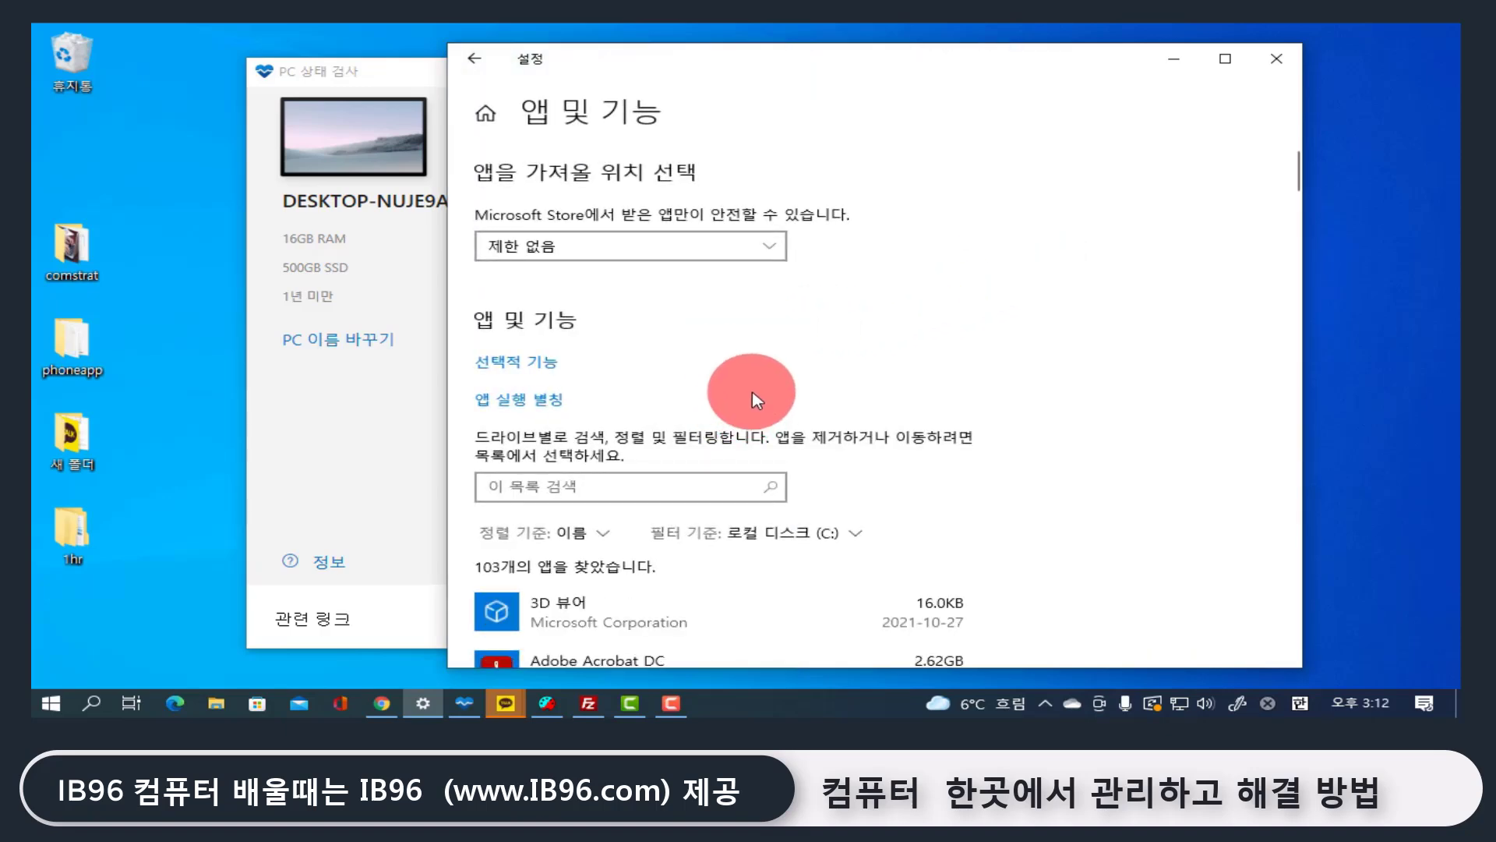
scroll(740, 397, "down", 3)
scroll(657, 390, "down", 5)
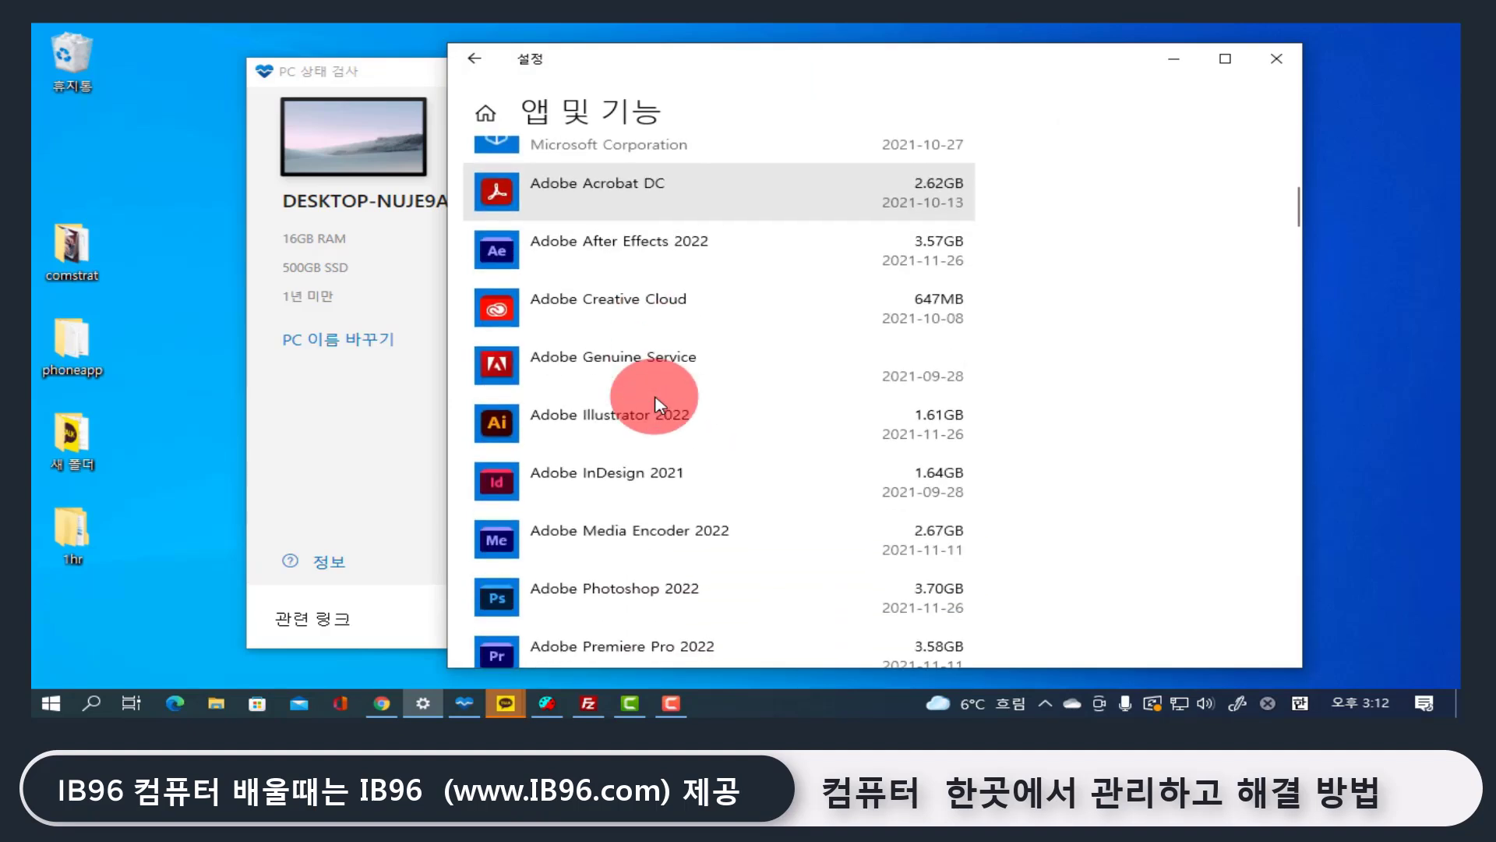
scroll(660, 404, "down", 3)
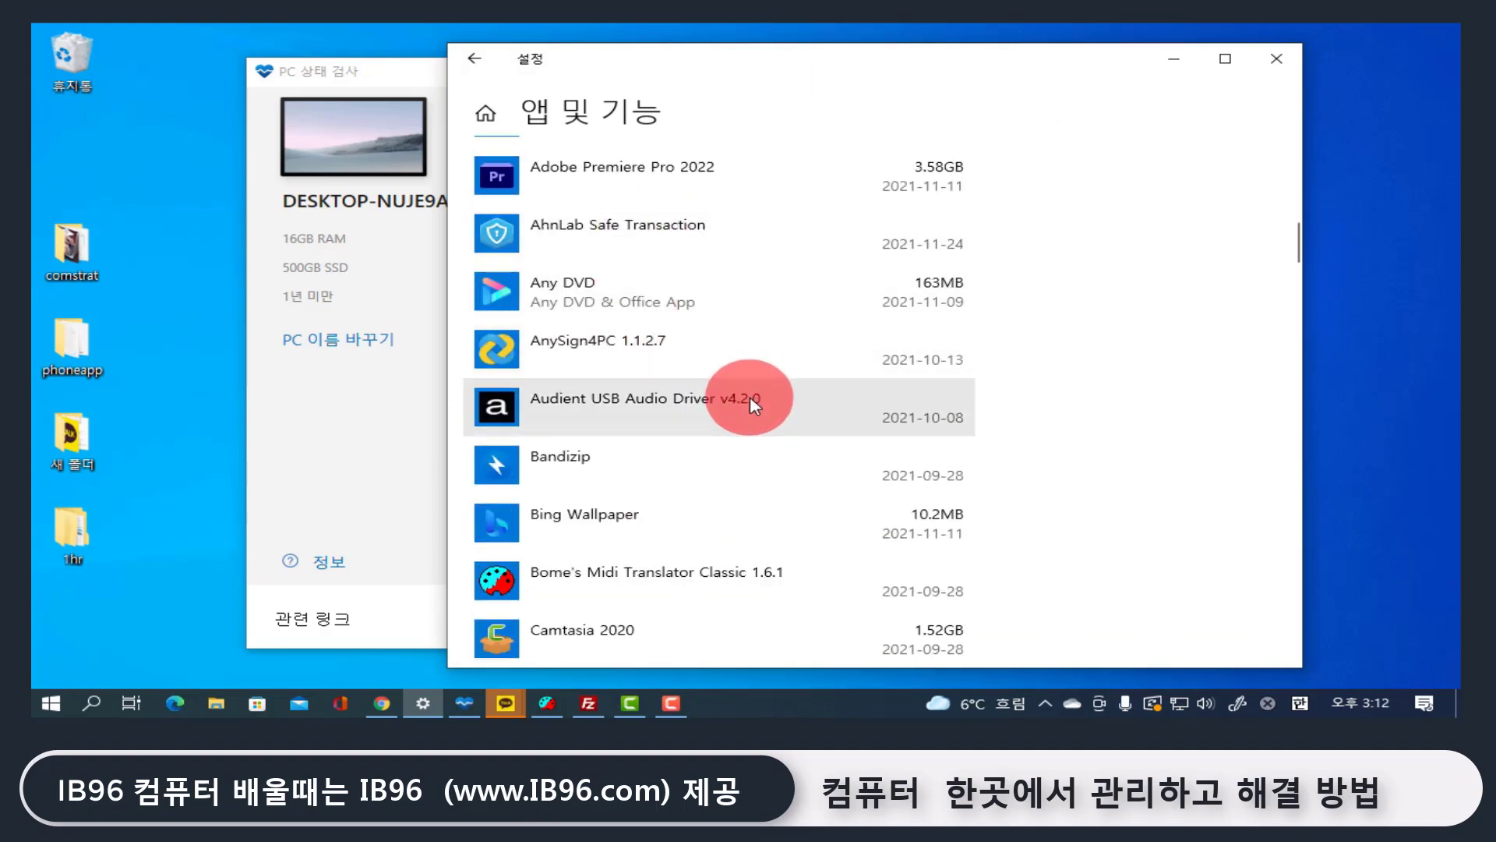
scroll(779, 371, "up", 1)
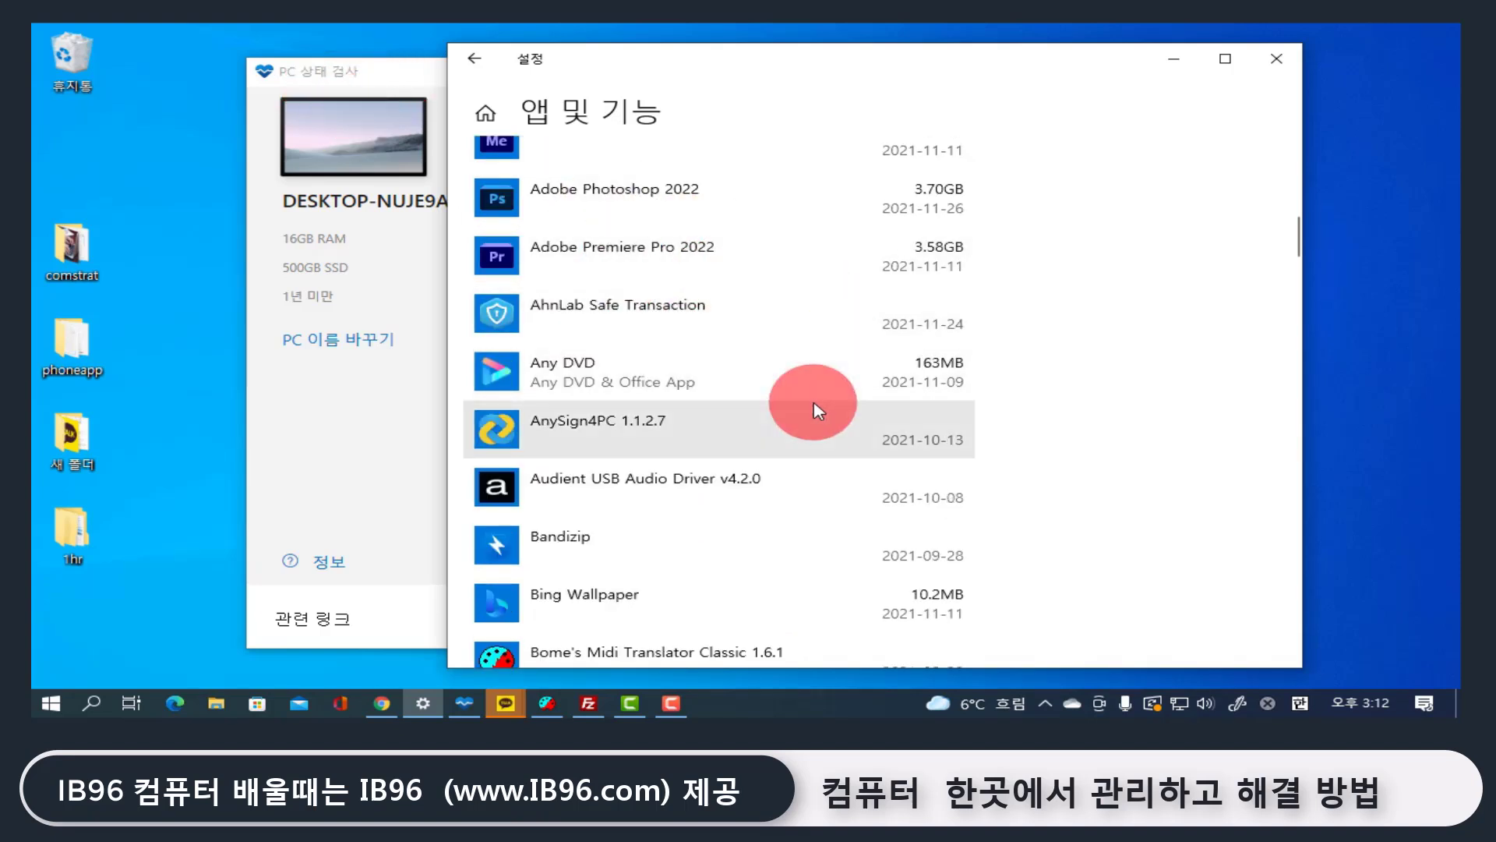
scroll(740, 254, "down", 3)
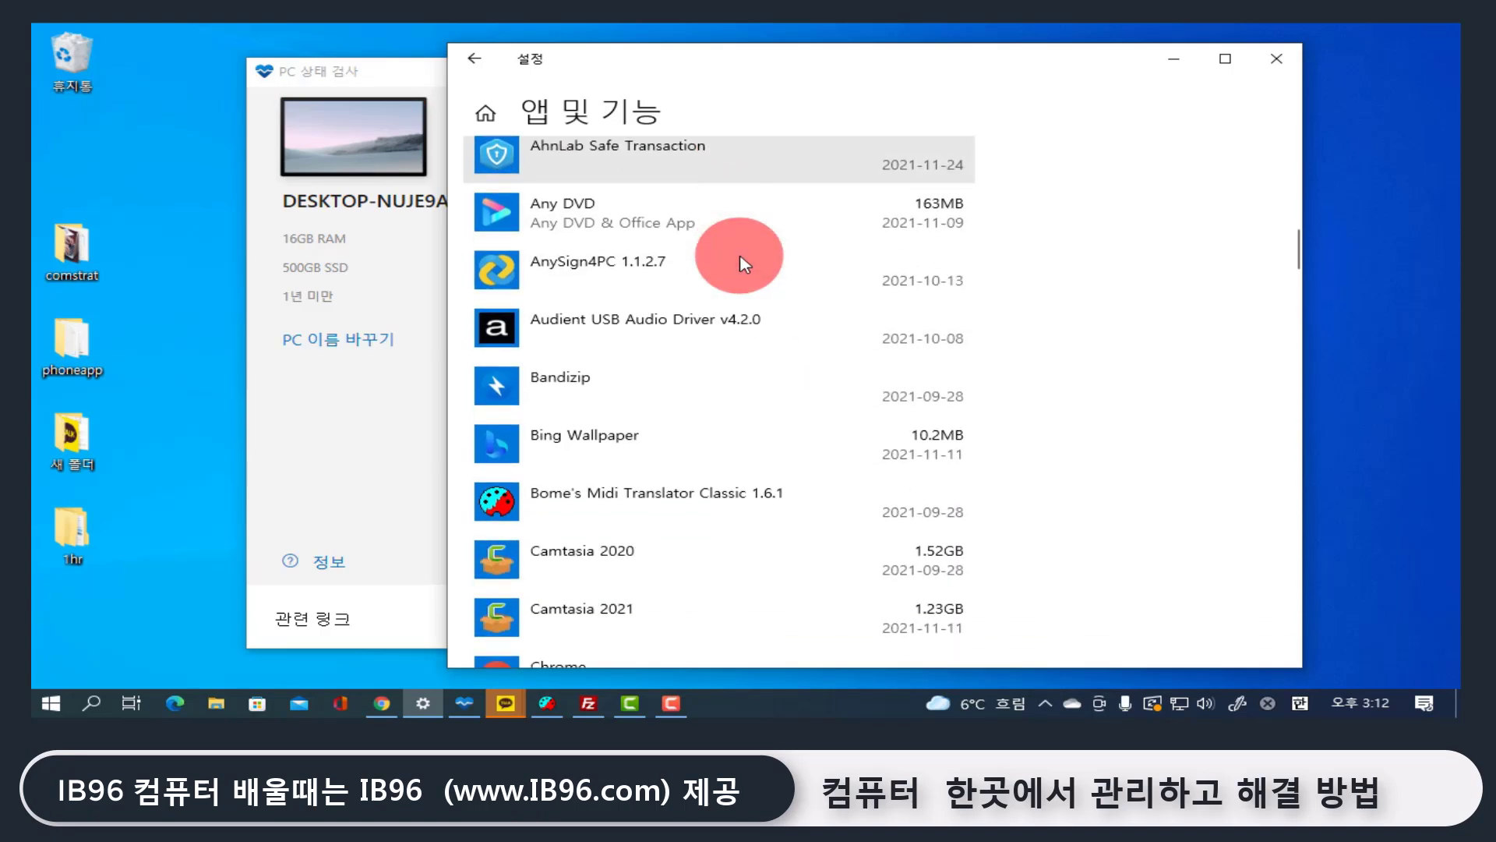
scroll(723, 329, "down", 3)
scroll(723, 330, "down", 3)
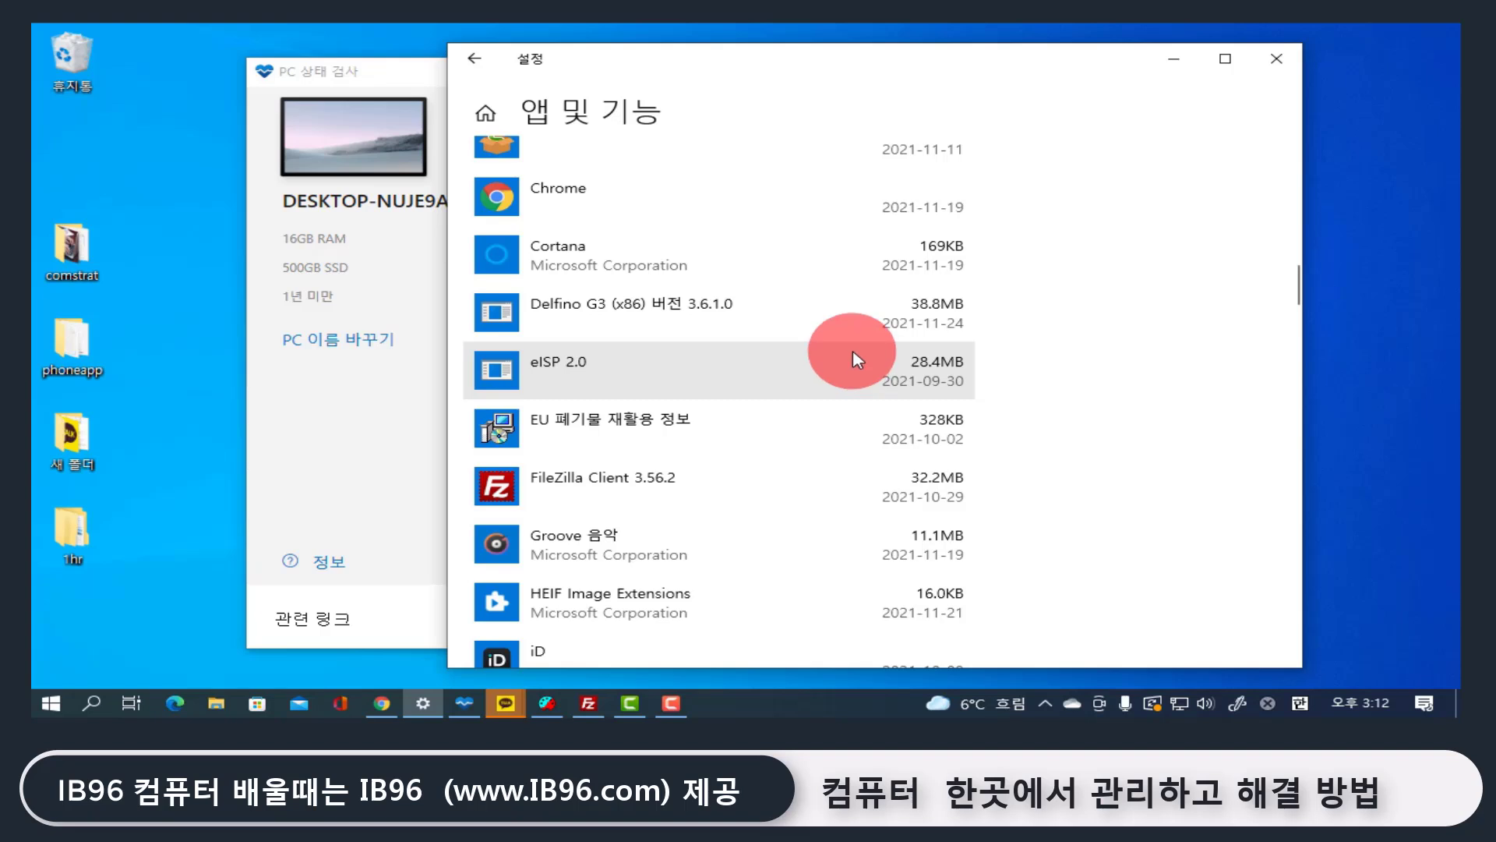
scroll(860, 353, "down", 3)
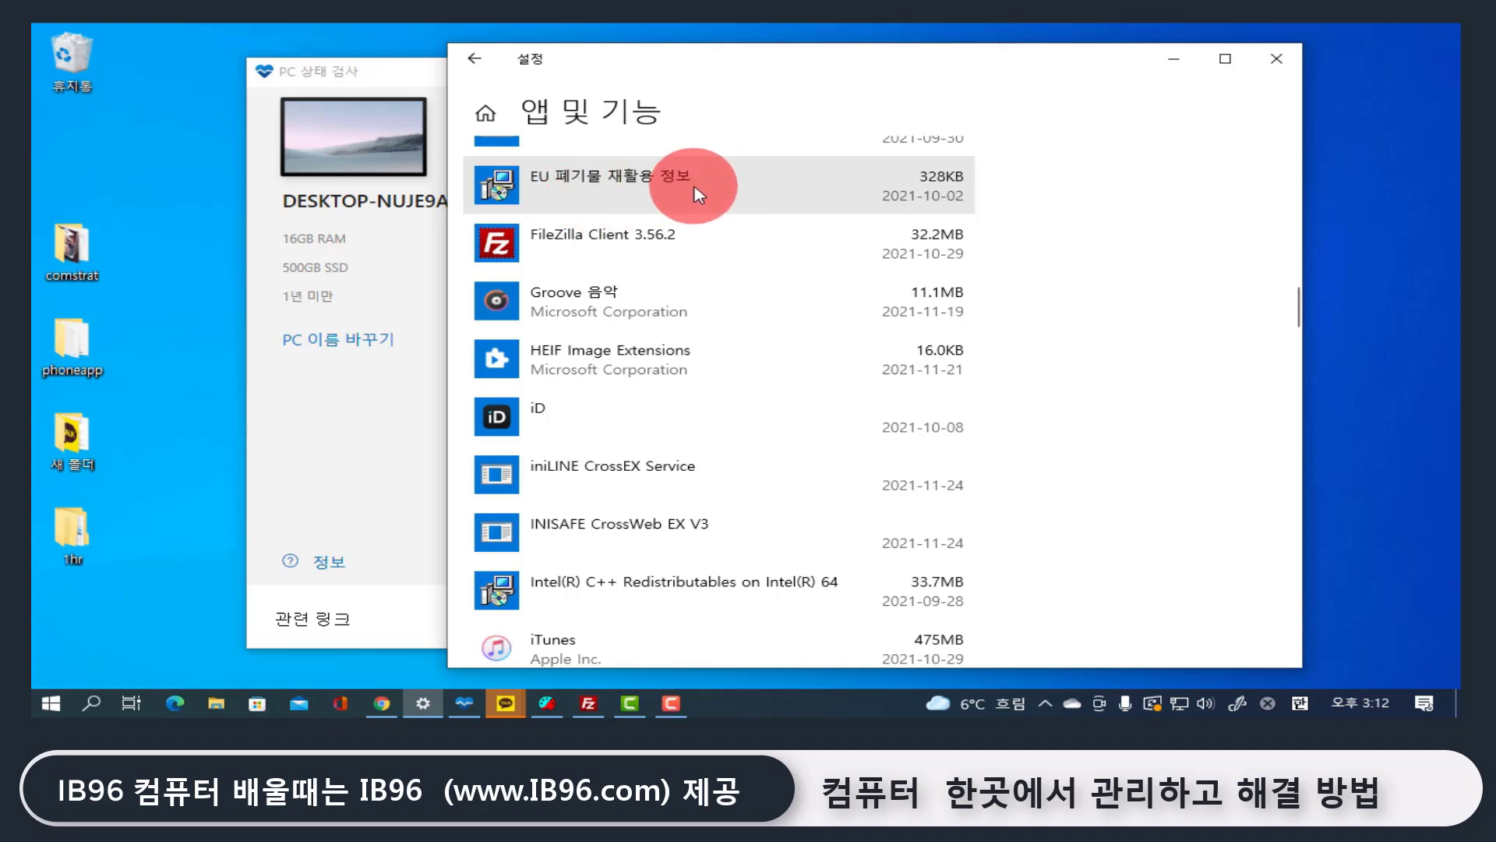
Step: Uninstall the EU 폐기물 재활용 정보 app and confirm its removal
left_click(778, 191)
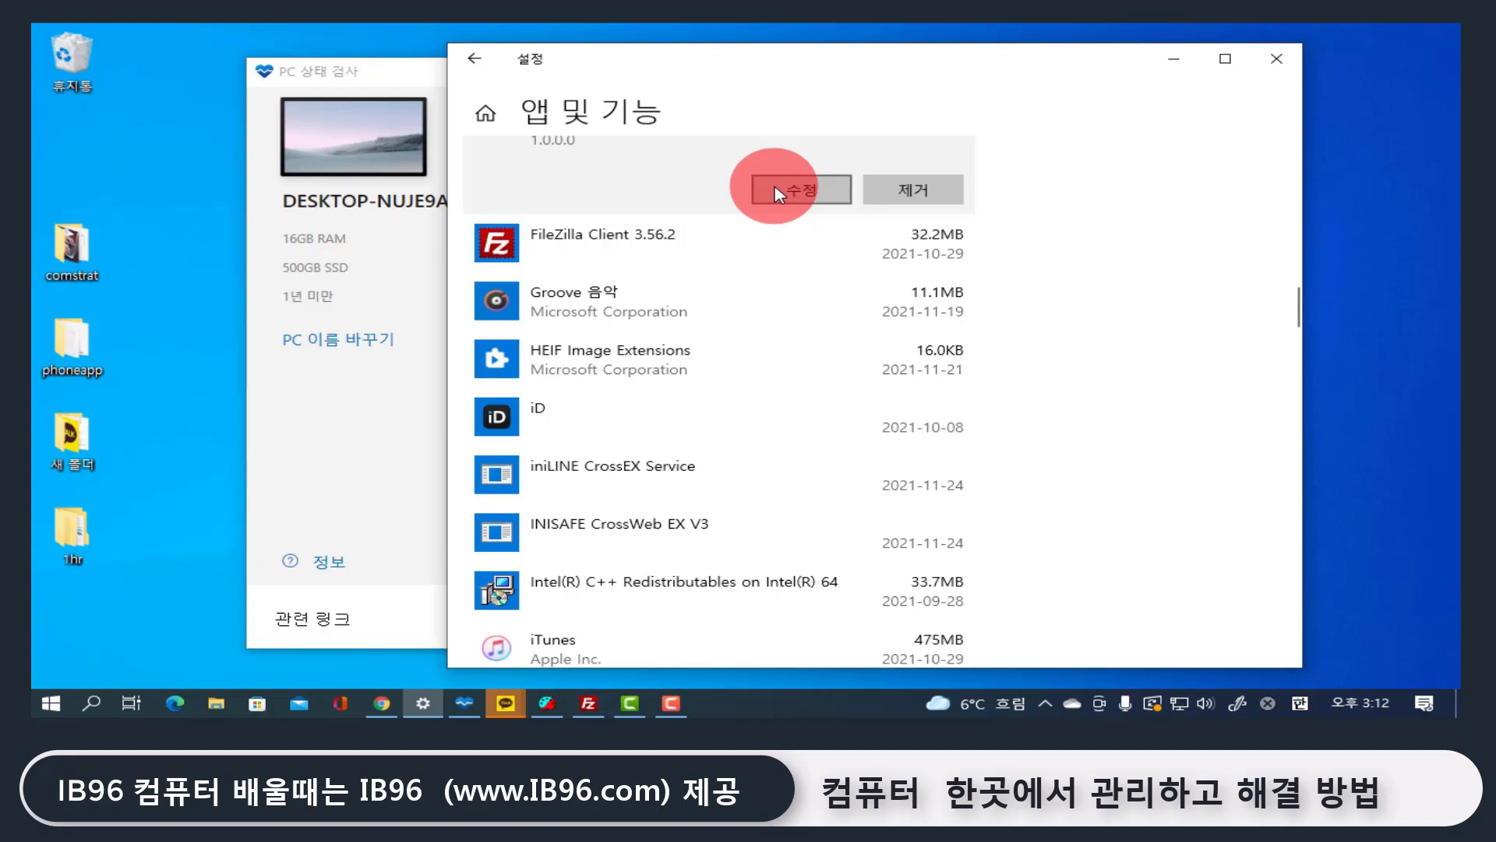
scroll(915, 190, "up", 1)
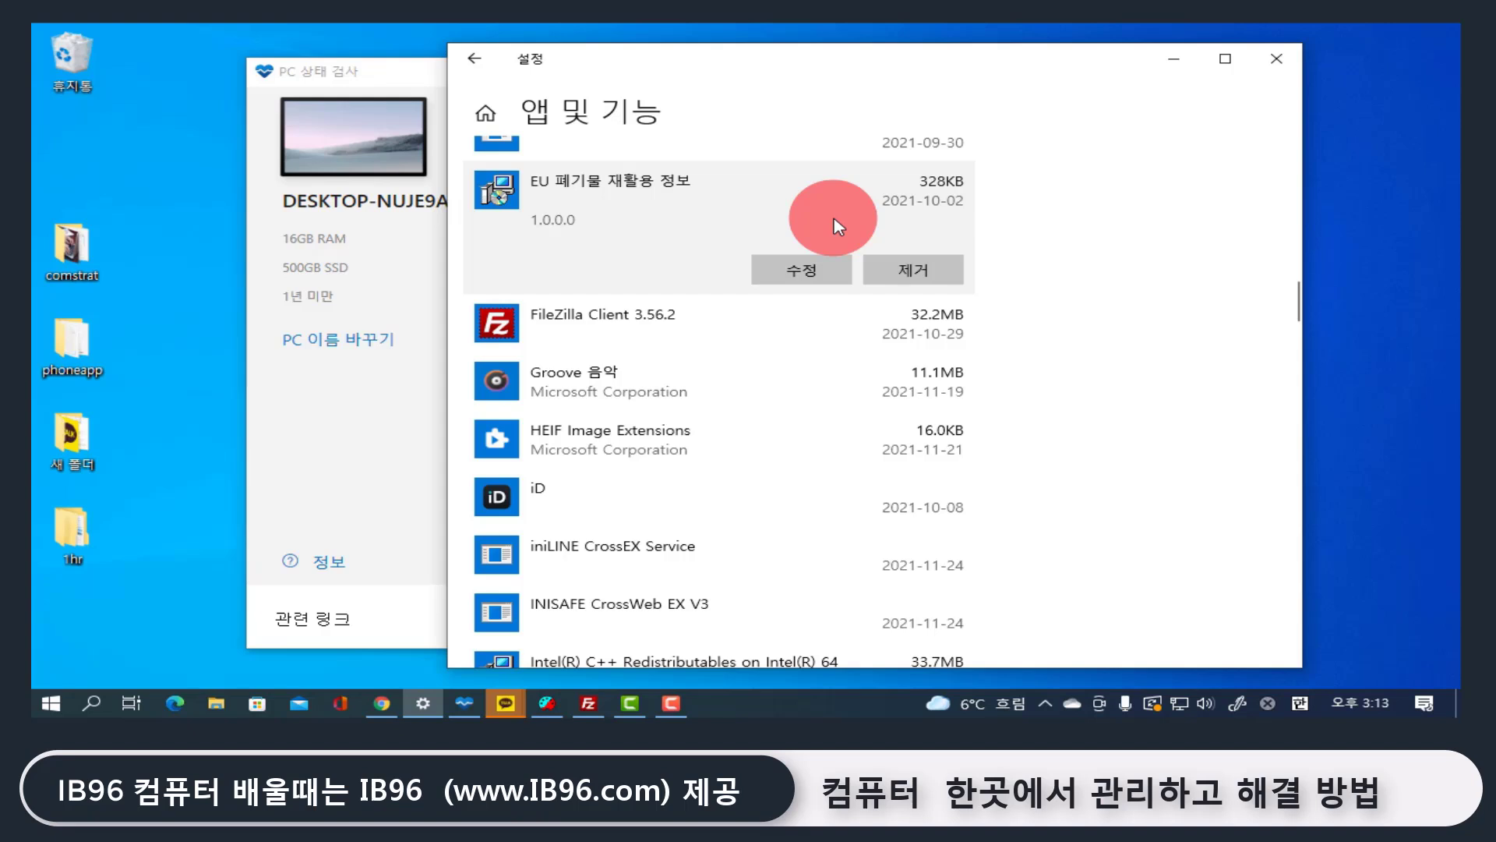
left_click(915, 279)
left_click(1004, 227)
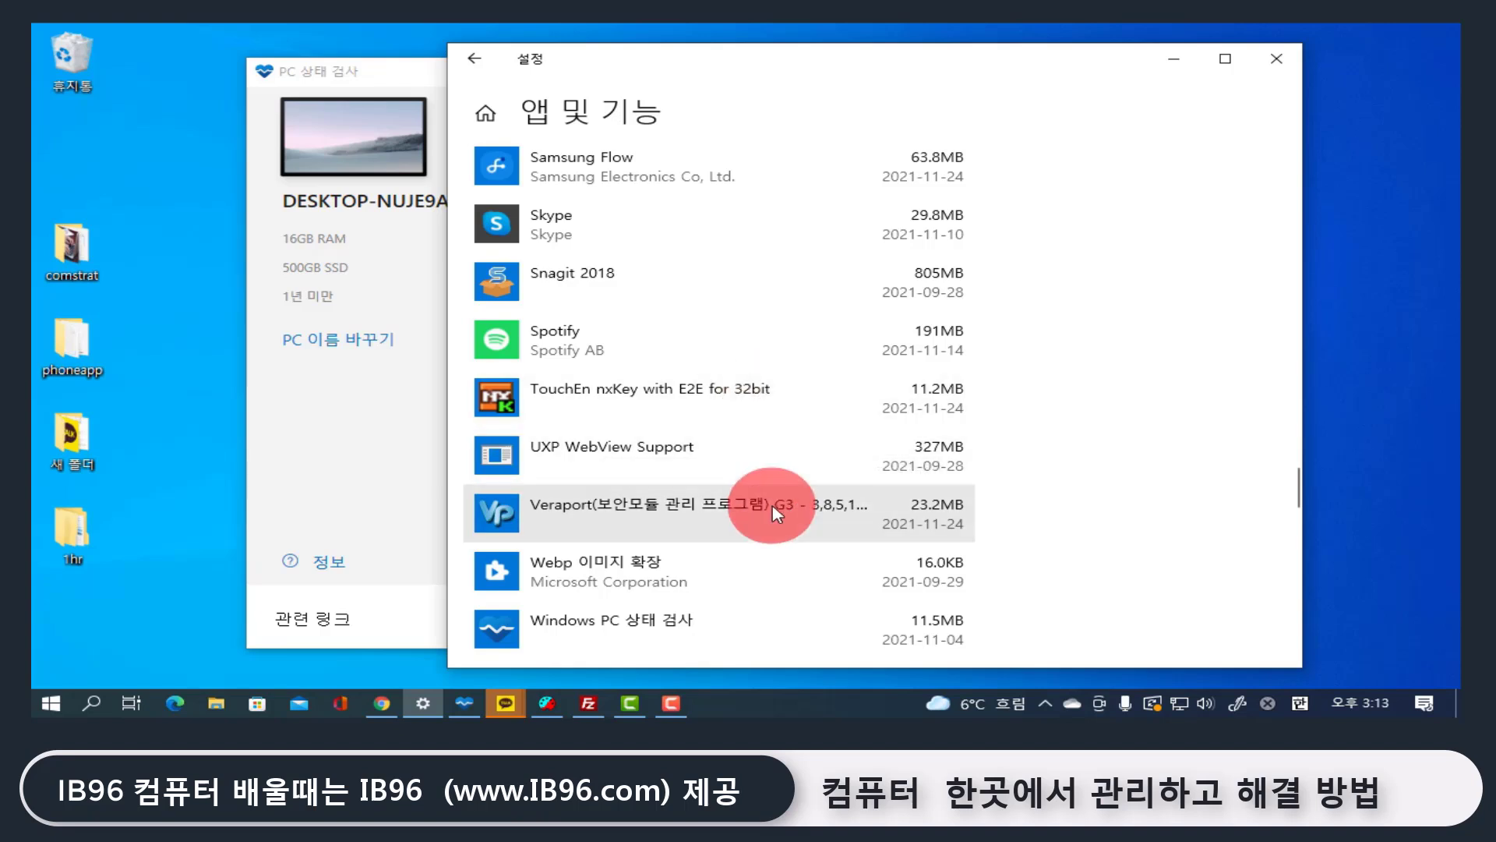
Step: Find the Xbox Live app in the installed apps list, uninstall it and confirm its removal
scroll(741, 491, "down", 3)
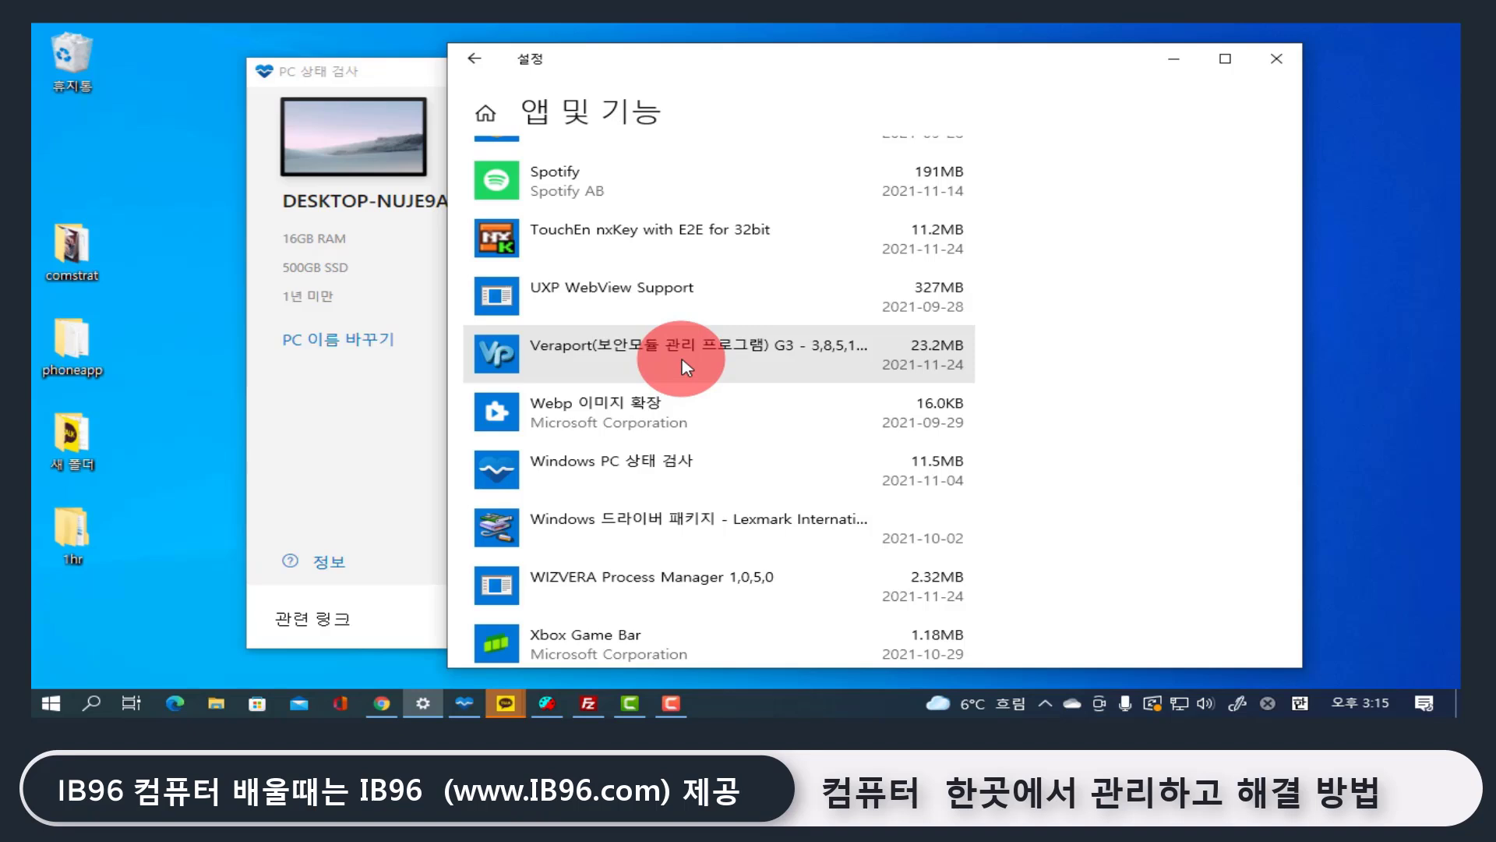
scroll(686, 366, "down", 4)
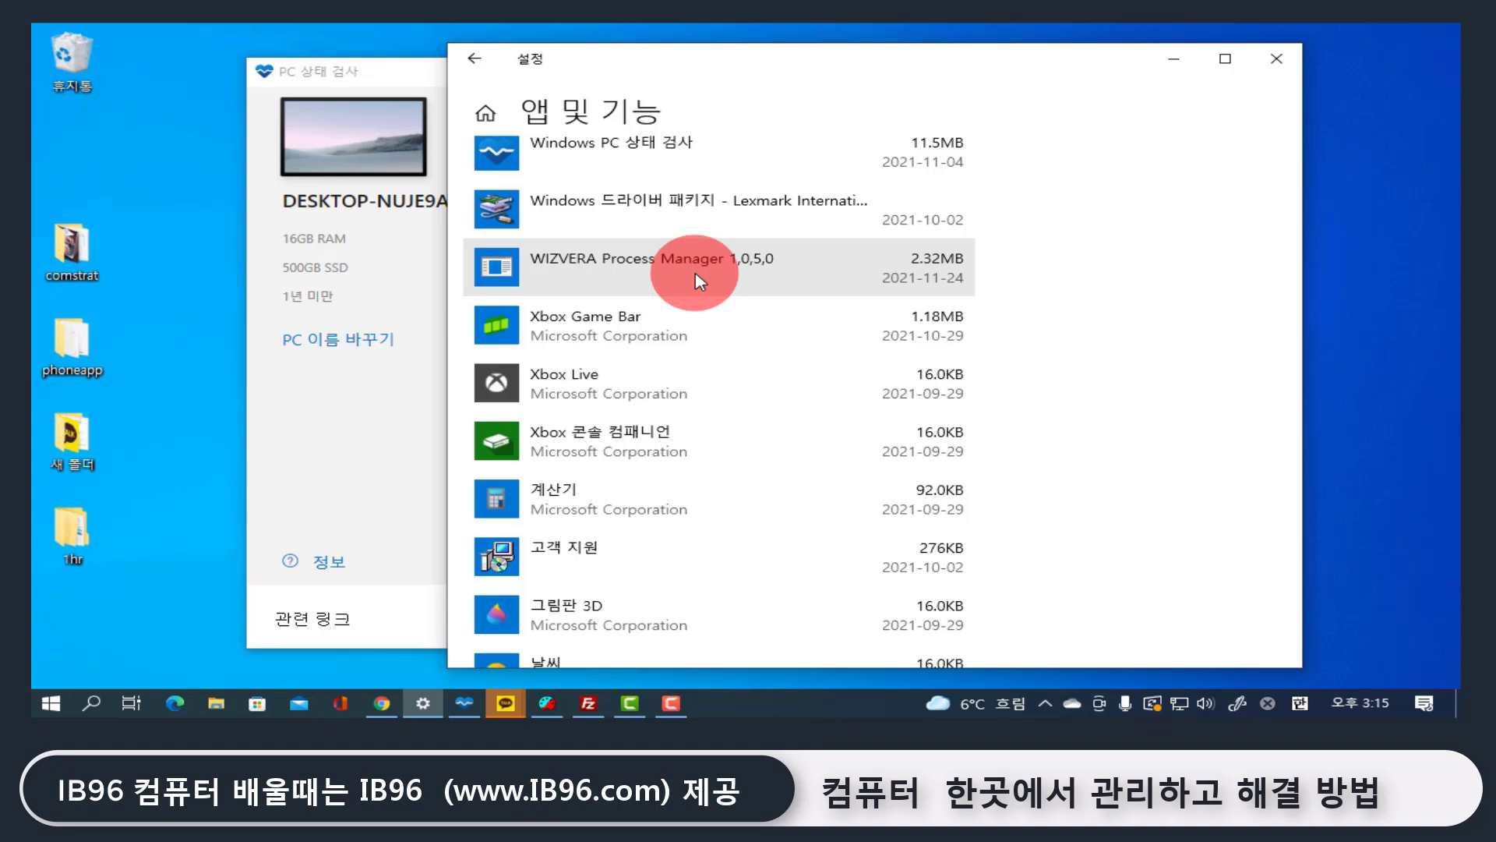
left_click(668, 322)
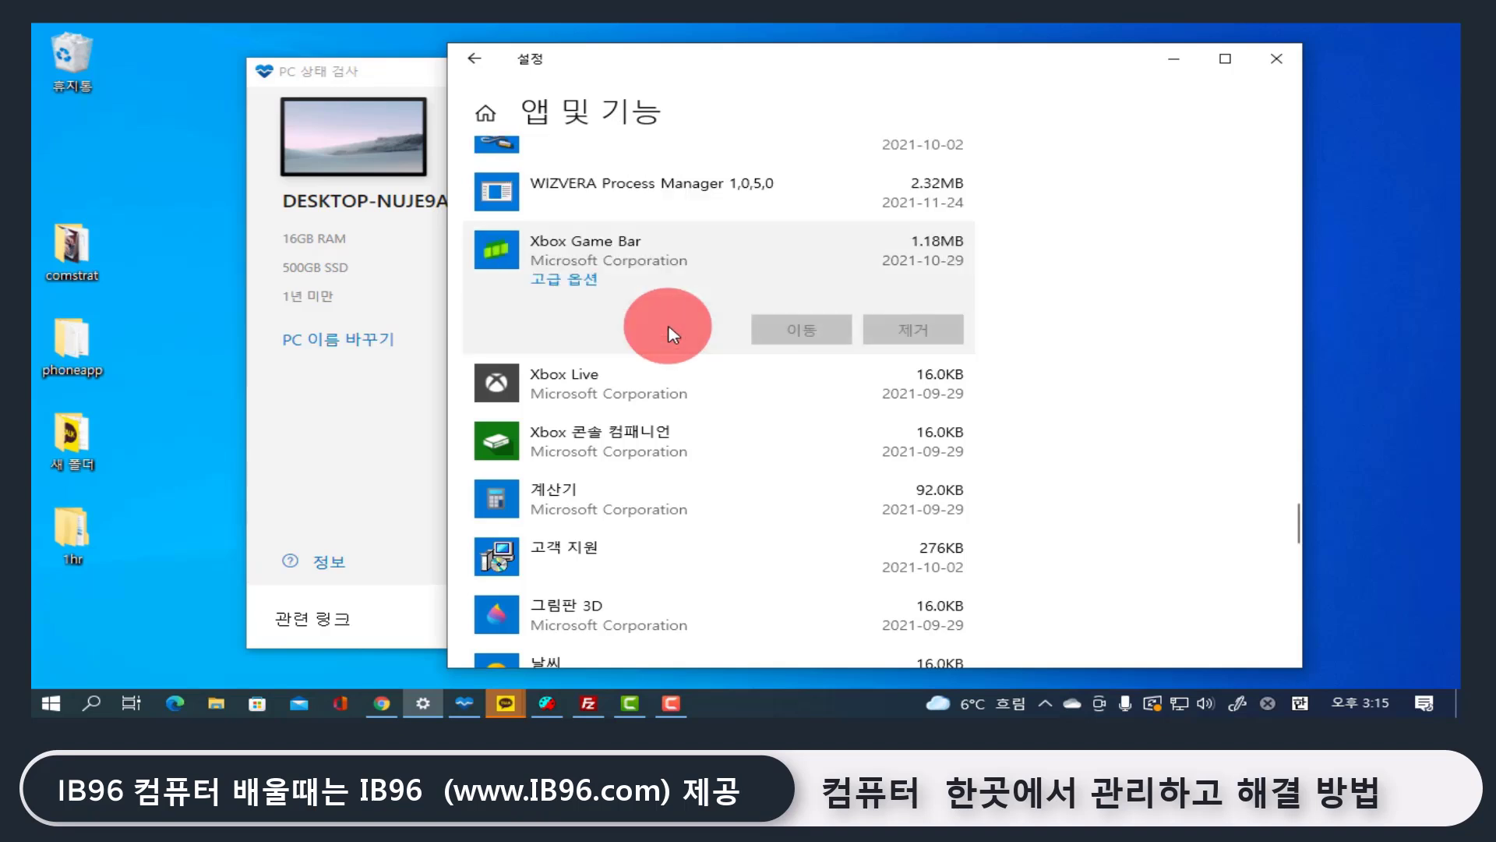
left_click(634, 387)
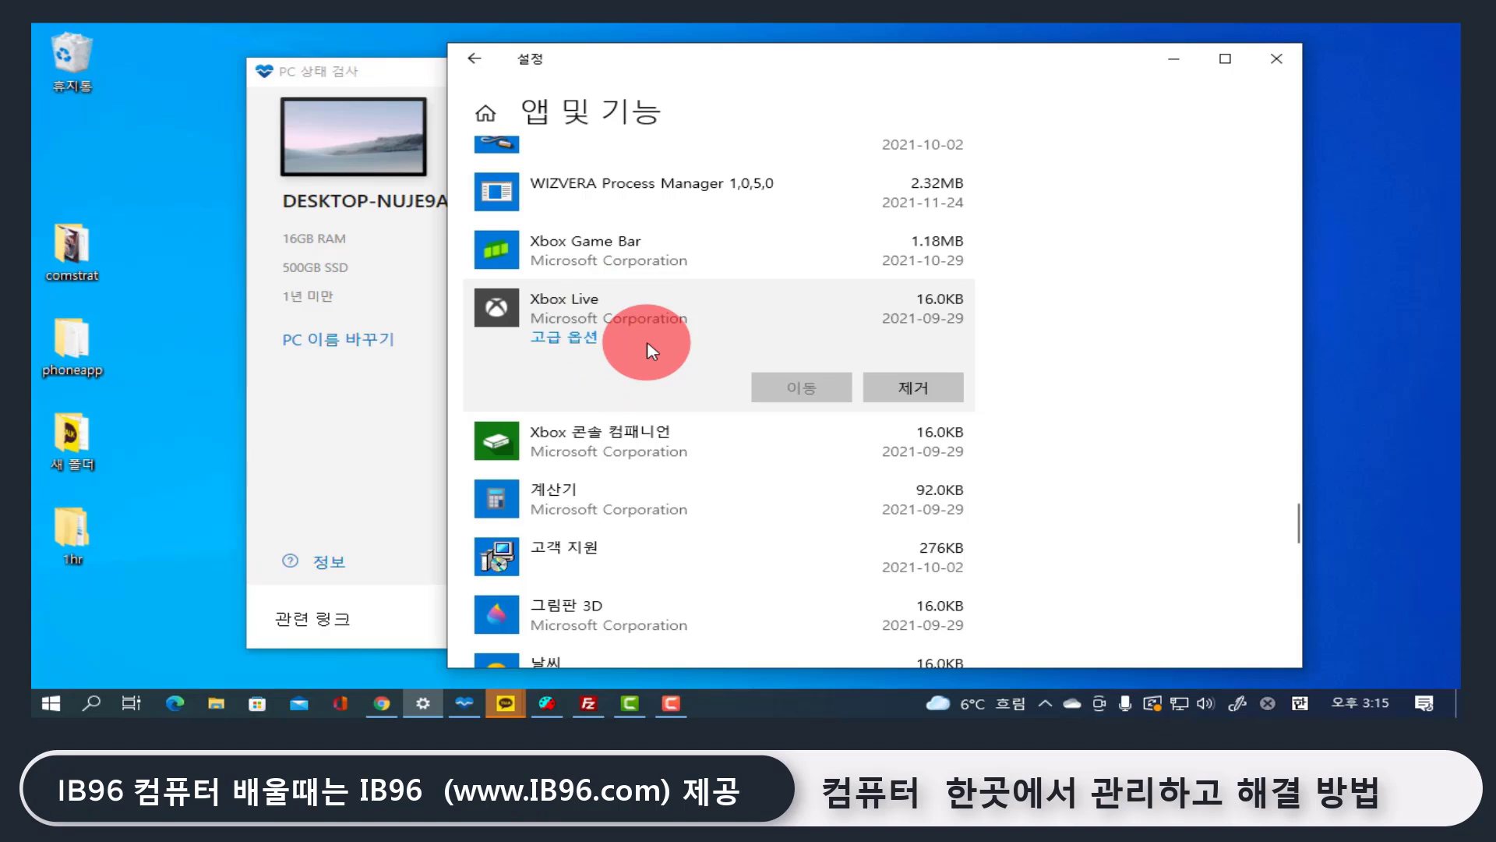
left_click(914, 388)
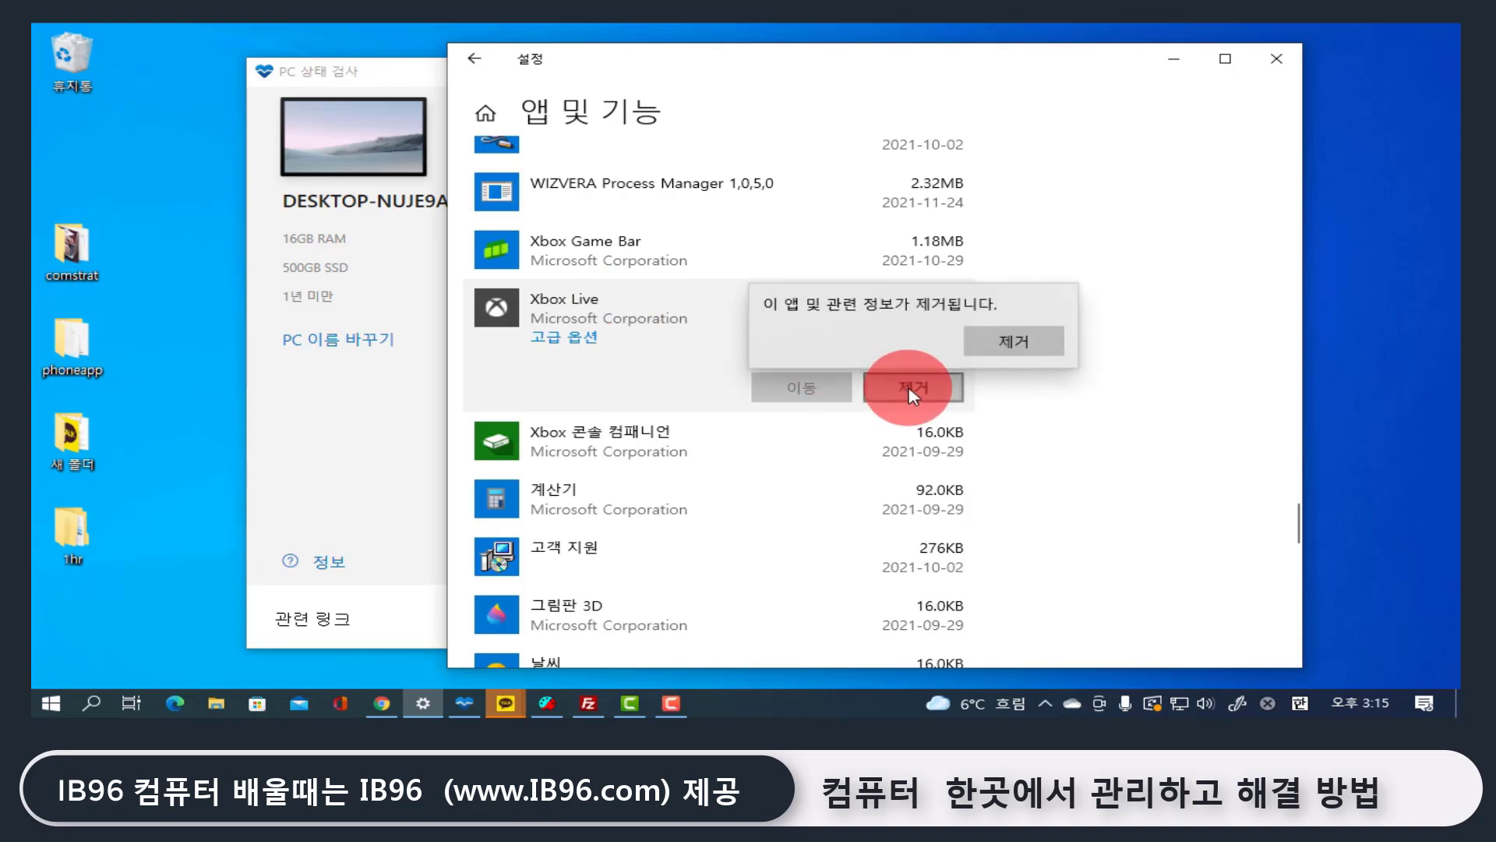
left_click(1013, 341)
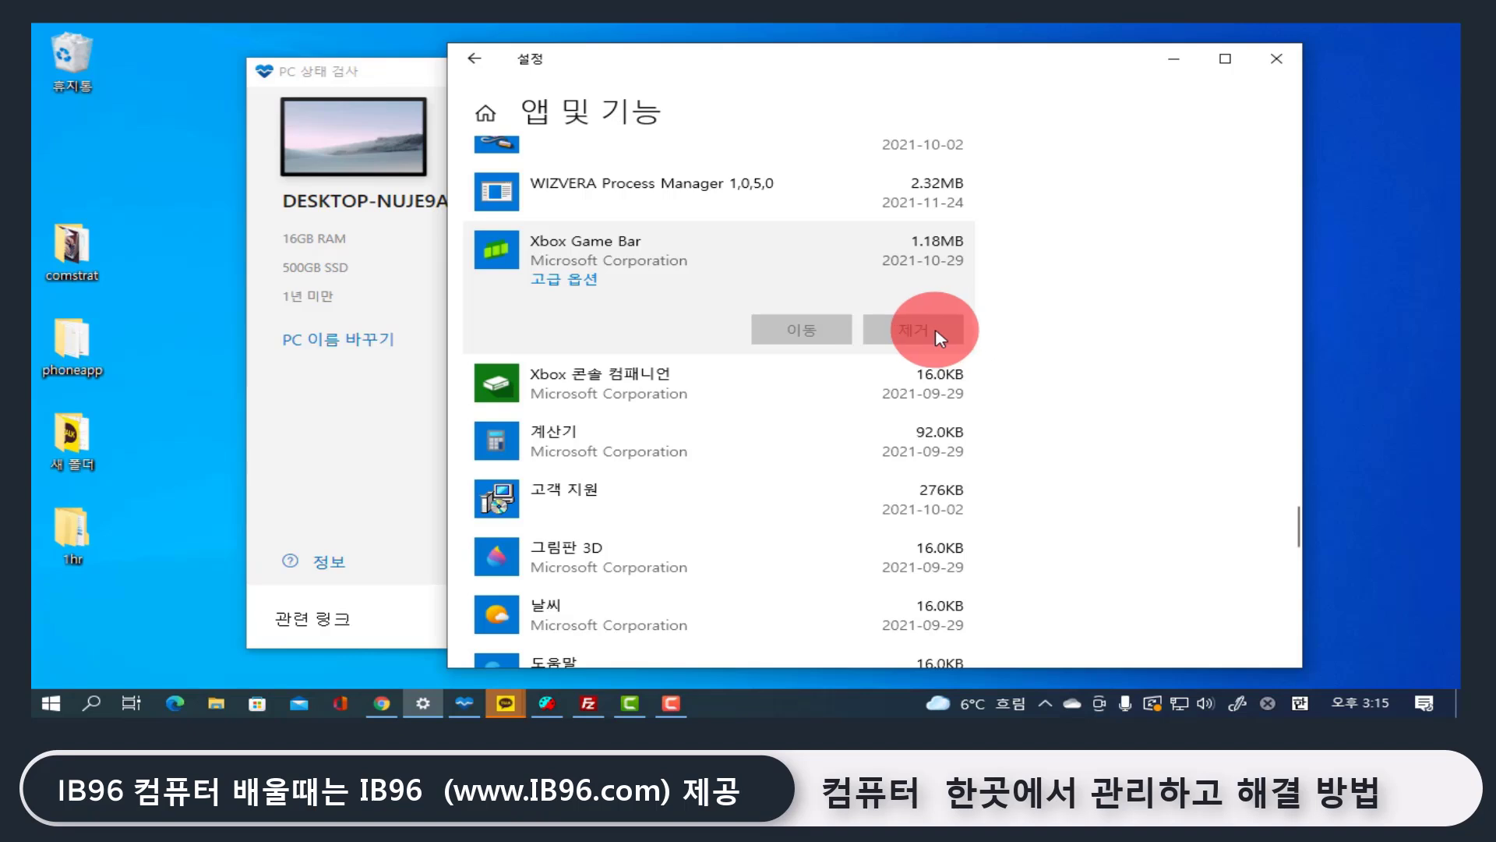
Step: Uninstall the Xbox 콘솔 컴패니언 app and confirm its removal
left_click(912, 378)
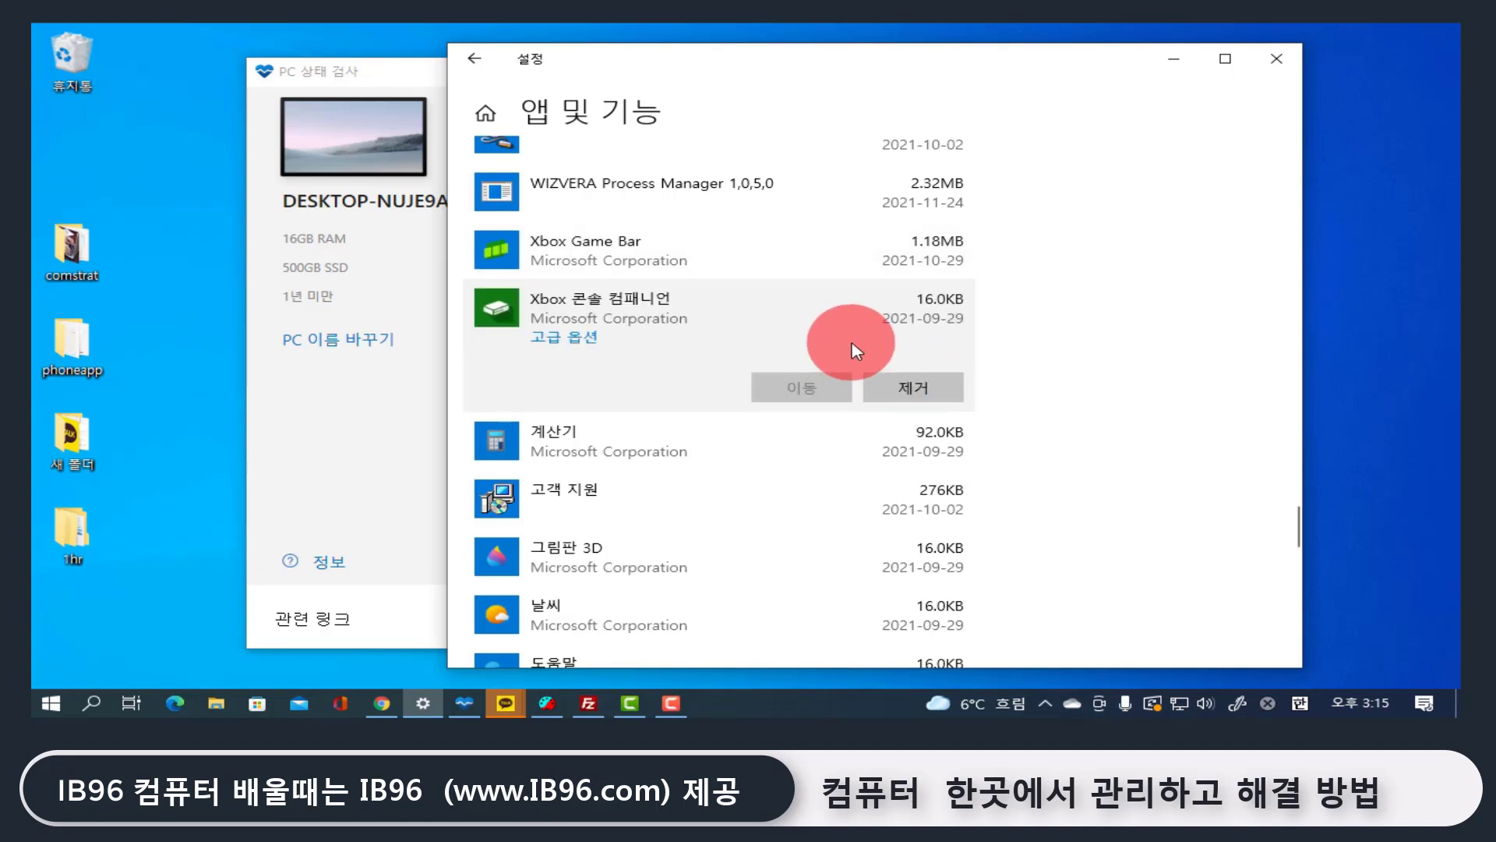
left_click(925, 390)
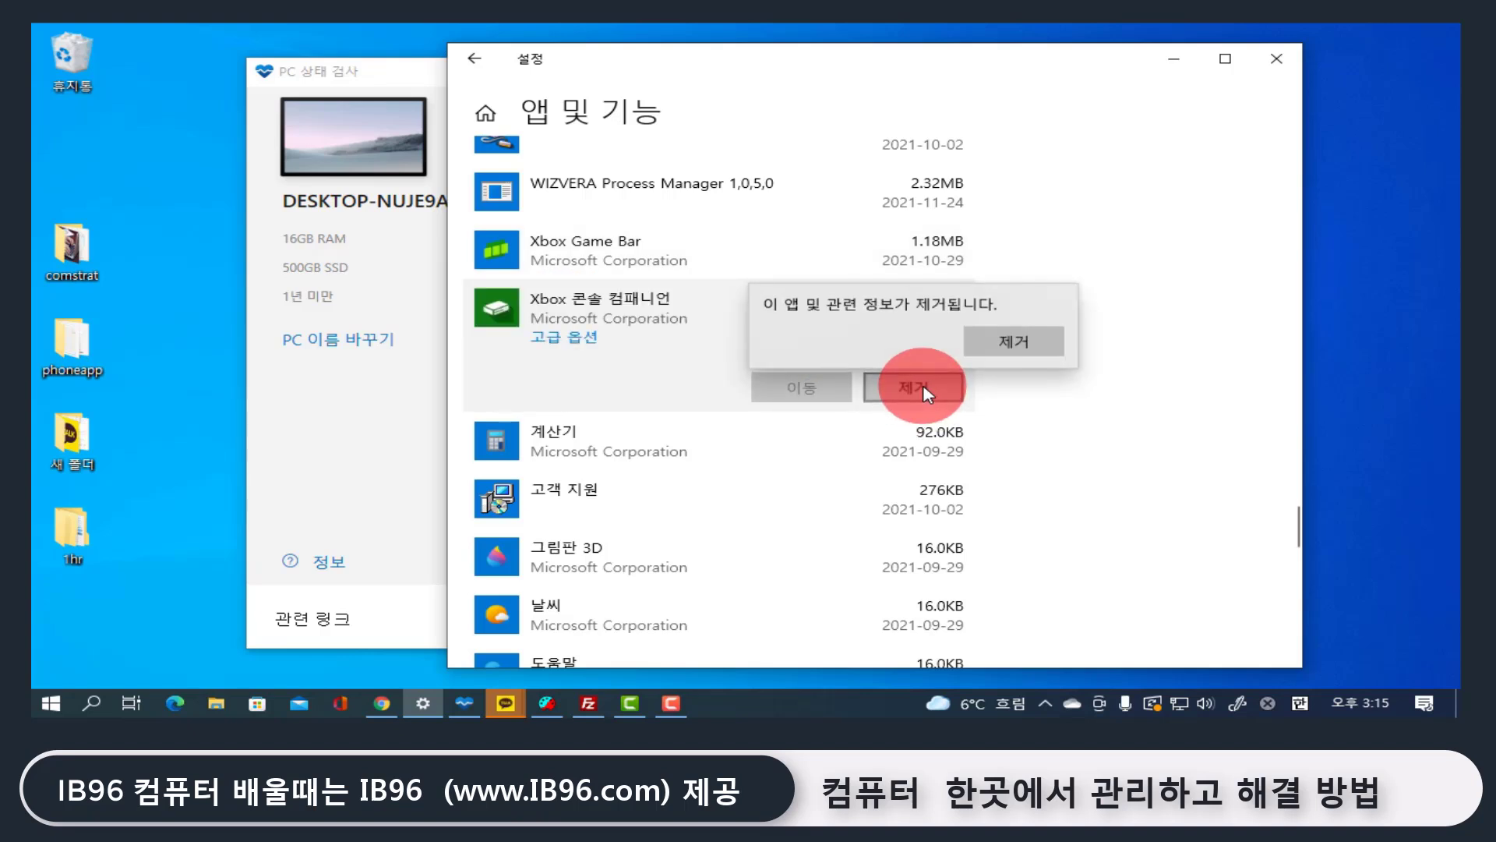
left_click(1007, 337)
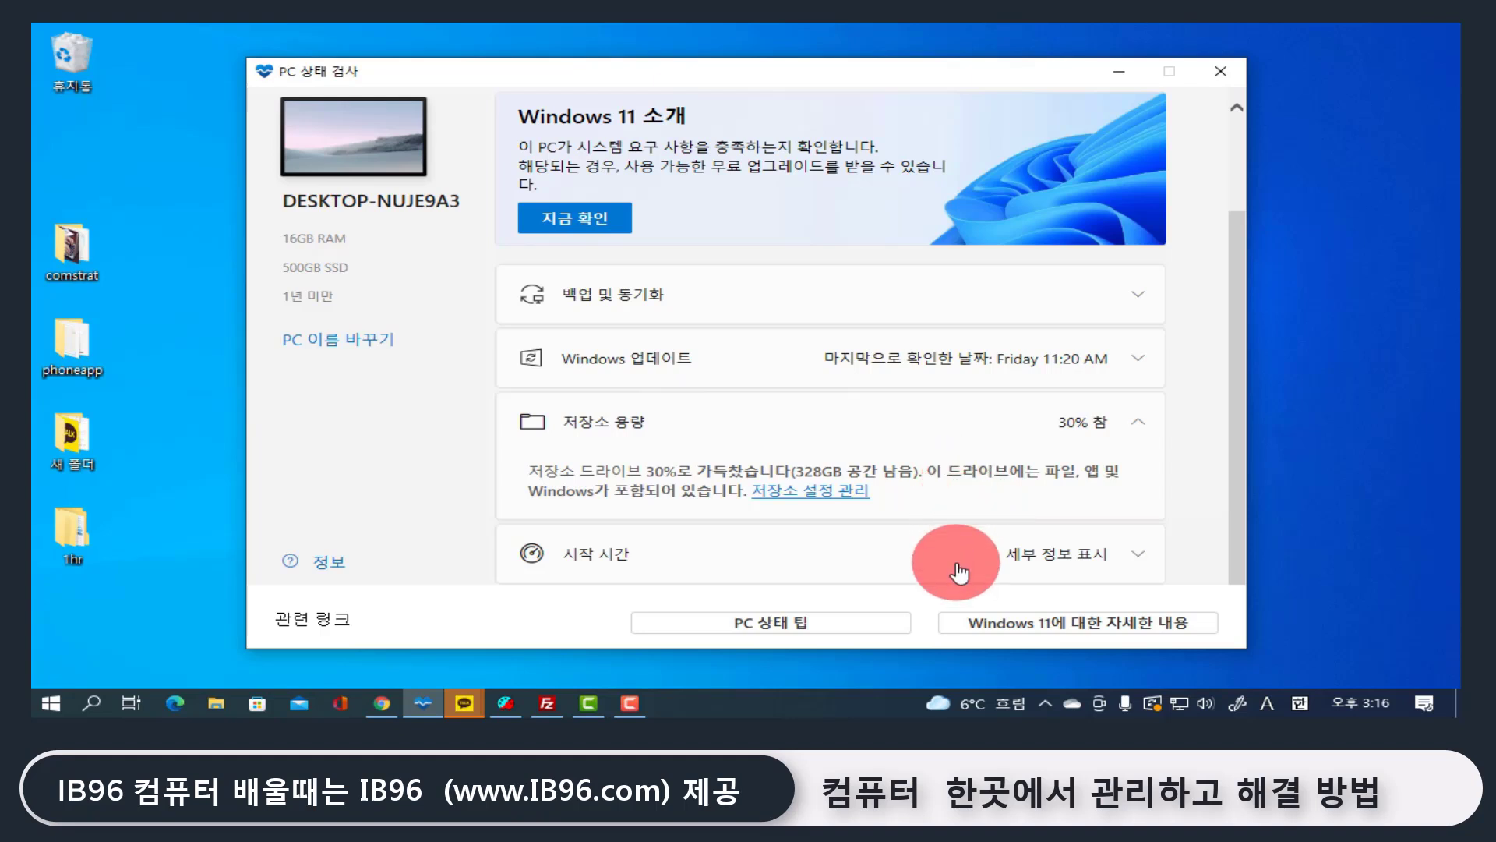
Step: Expand the 시작 시간 section of PC 상태 검사, open its startup program management and look through the startup apps
left_click(1129, 555)
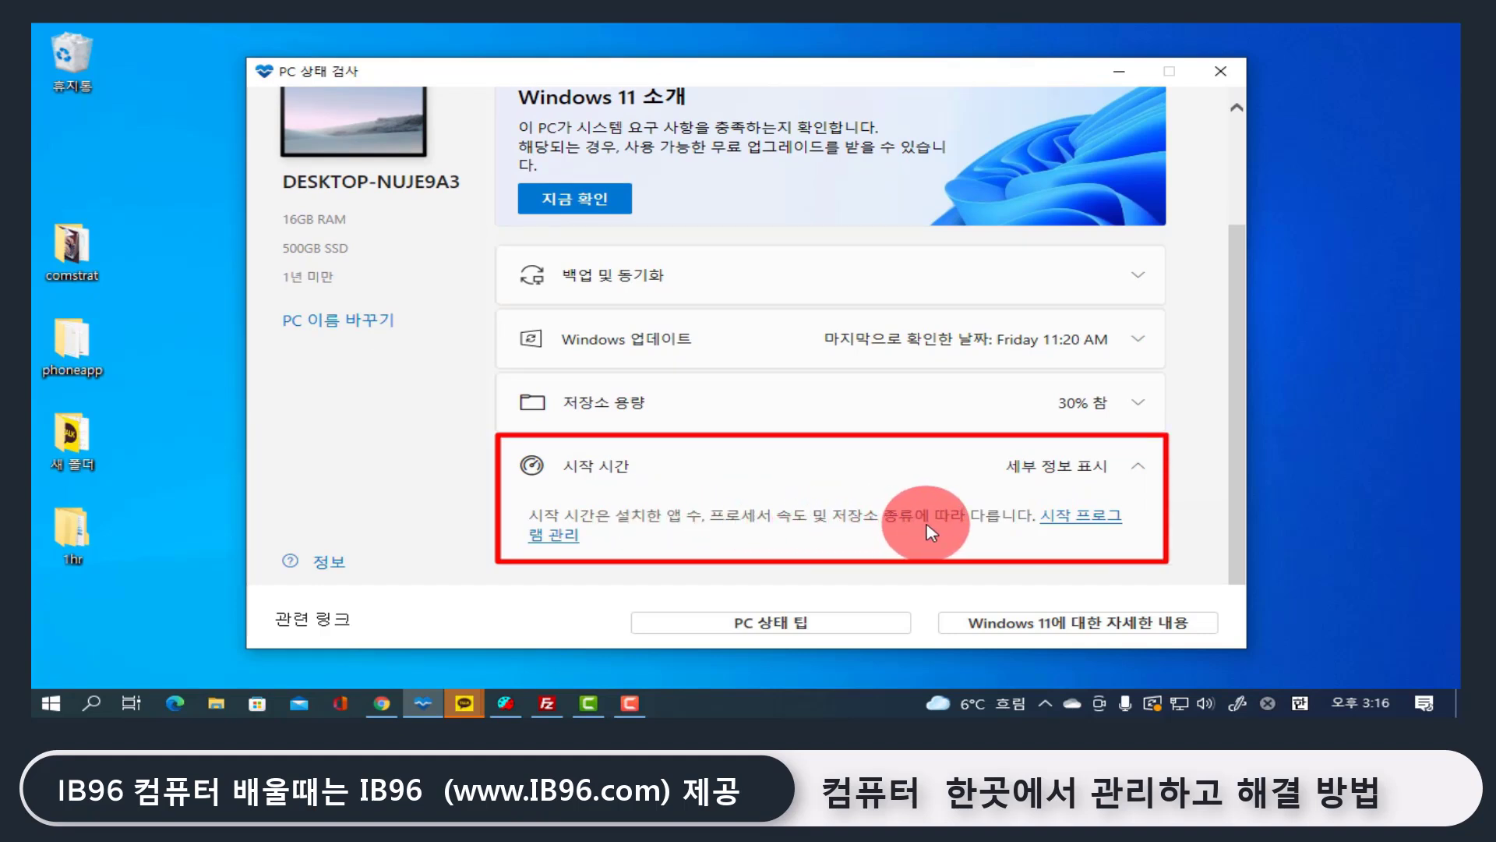
left_click(1065, 531)
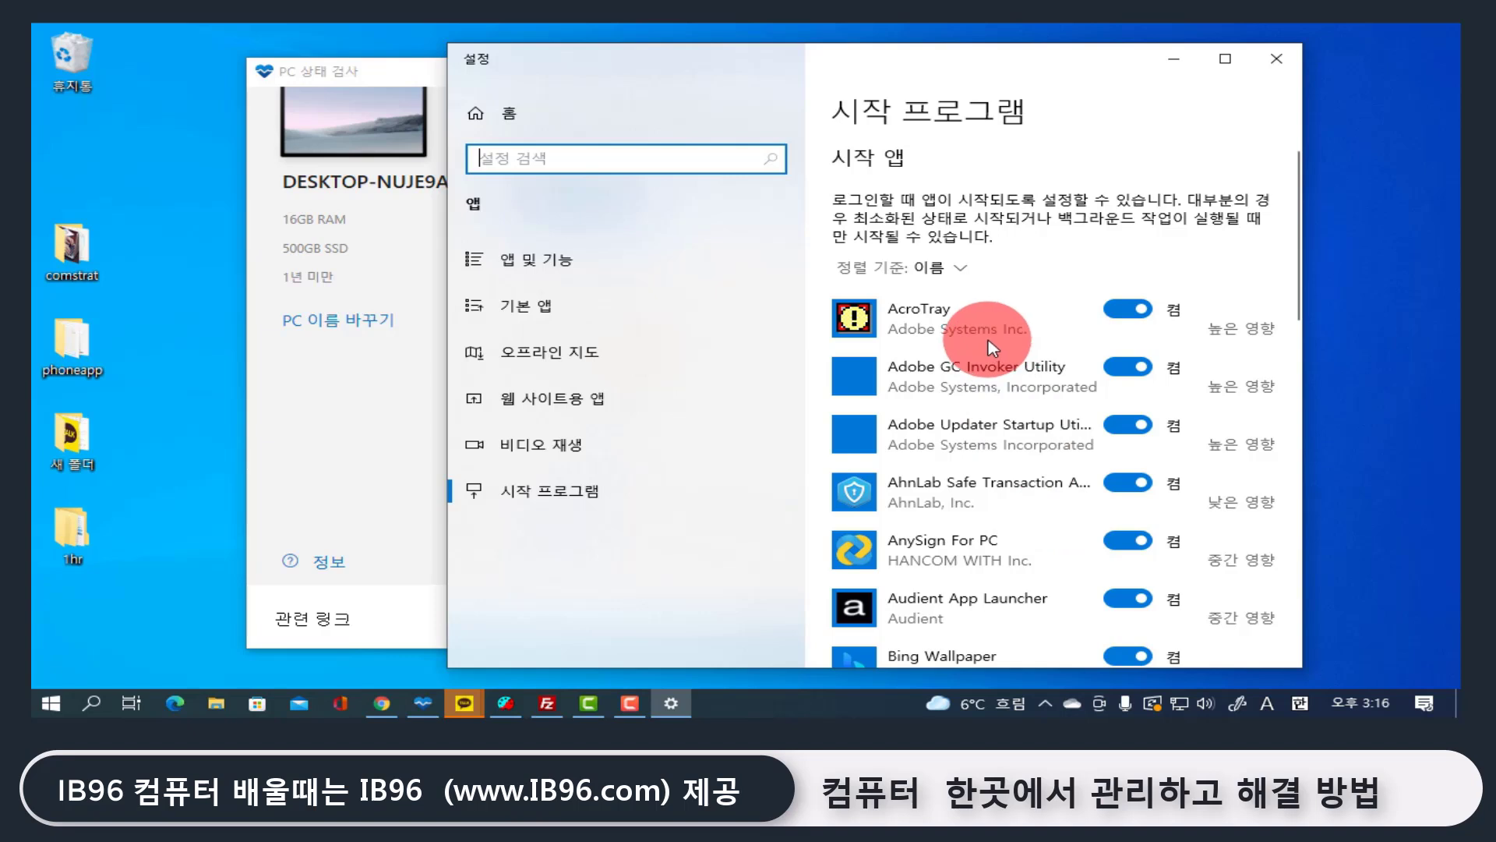
scroll(988, 341, "down", 3)
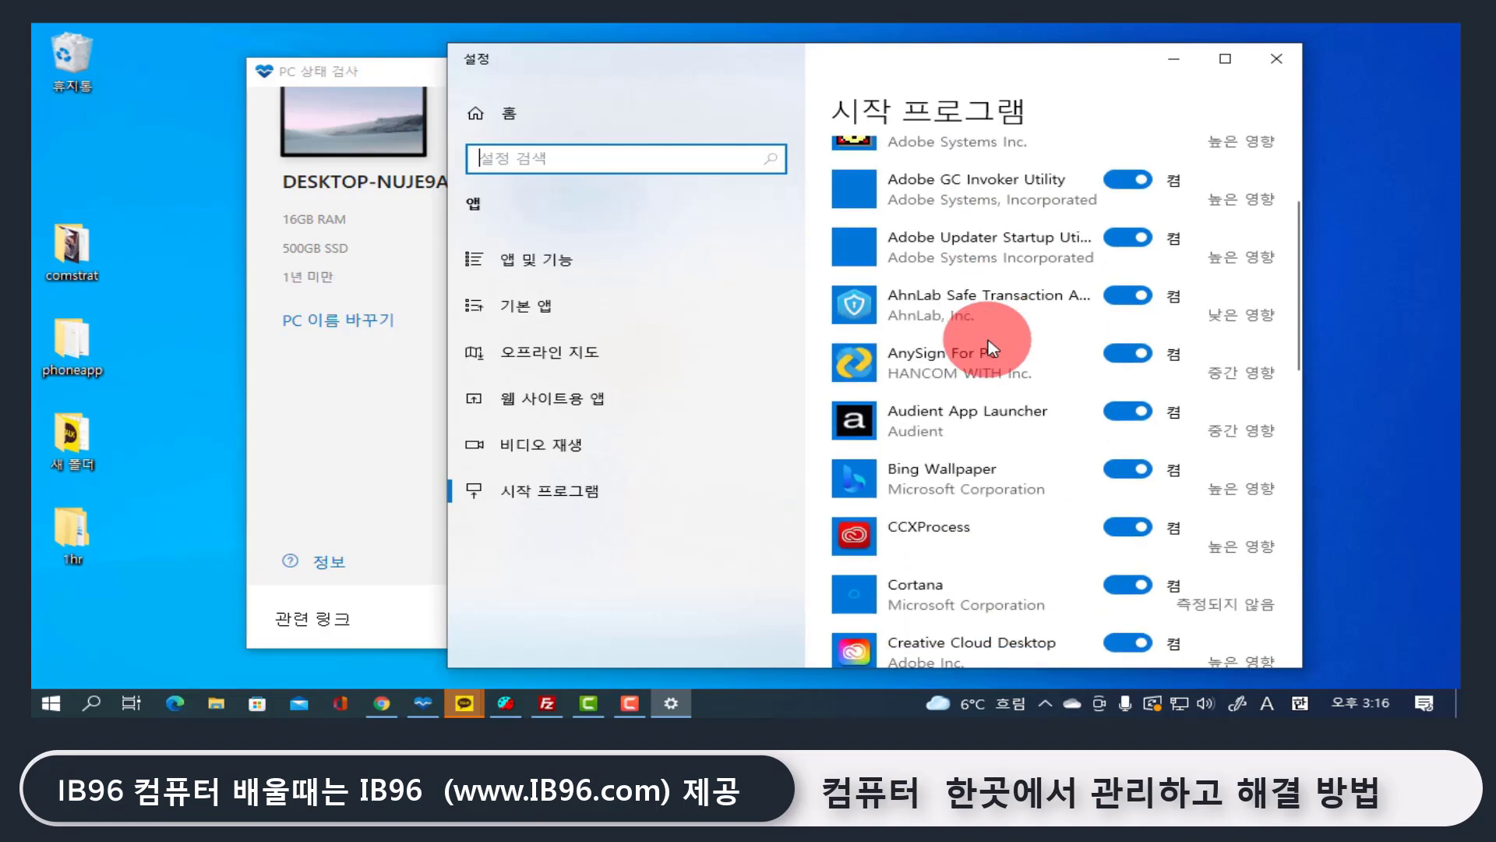
scroll(988, 341, "down", 3)
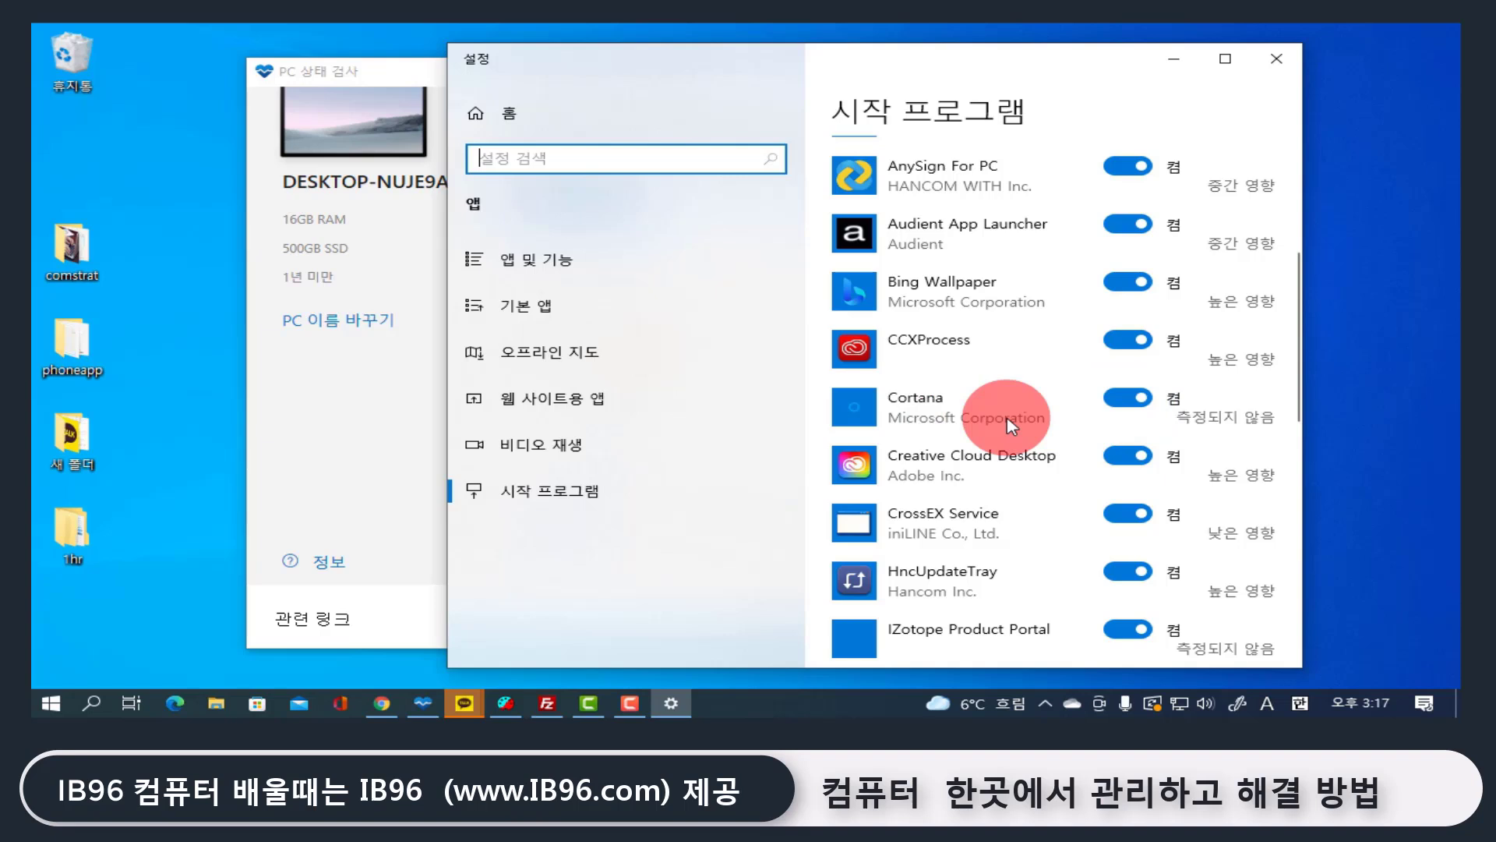
Step: Turn off automatic startup for Cortana, IZotope Product Portal and KakaoTalk
left_click(1120, 411)
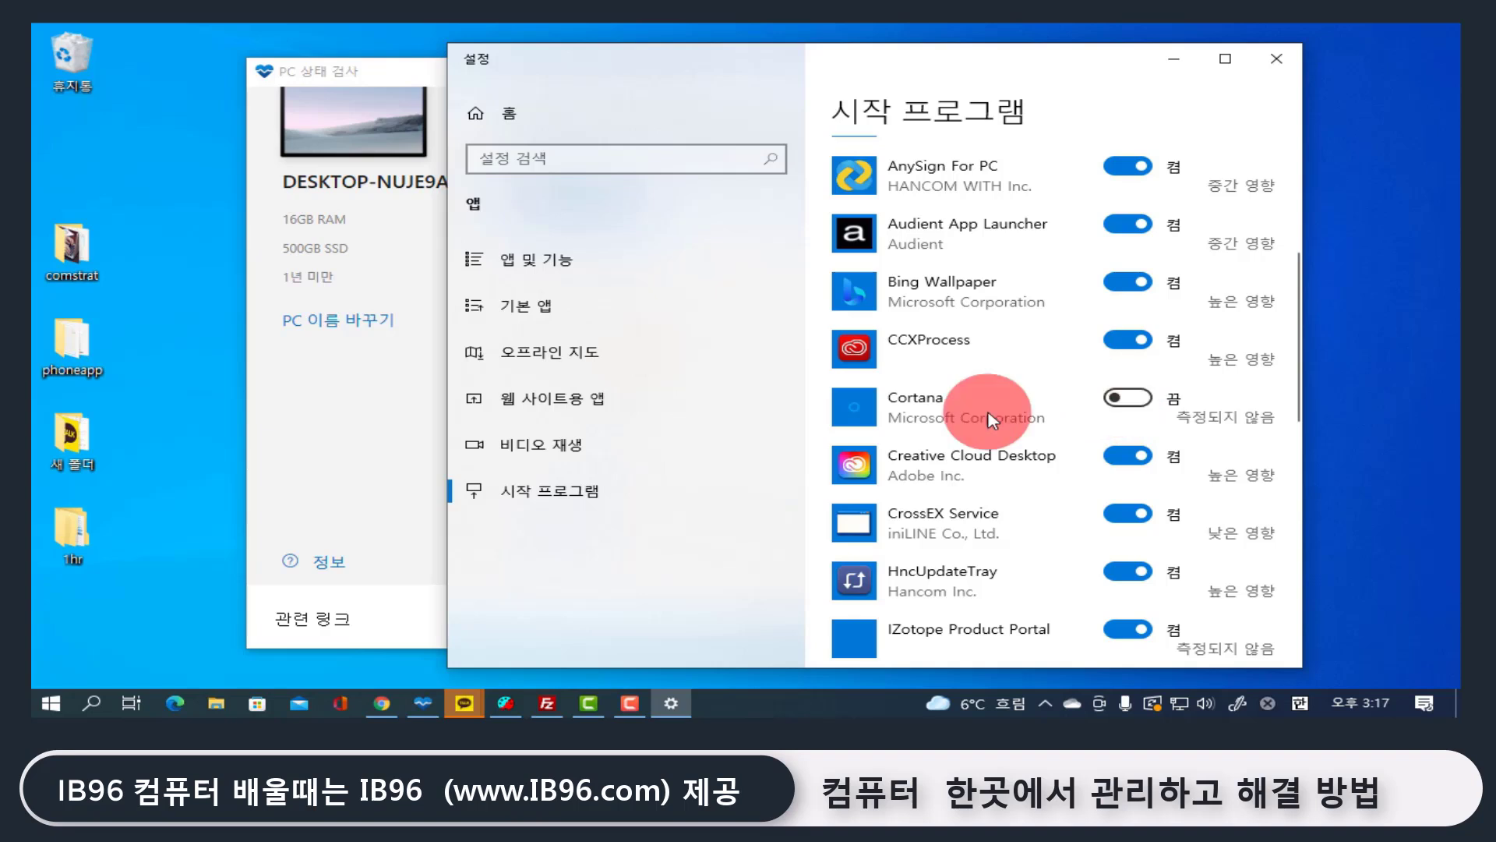
scroll(997, 417, "down", 3)
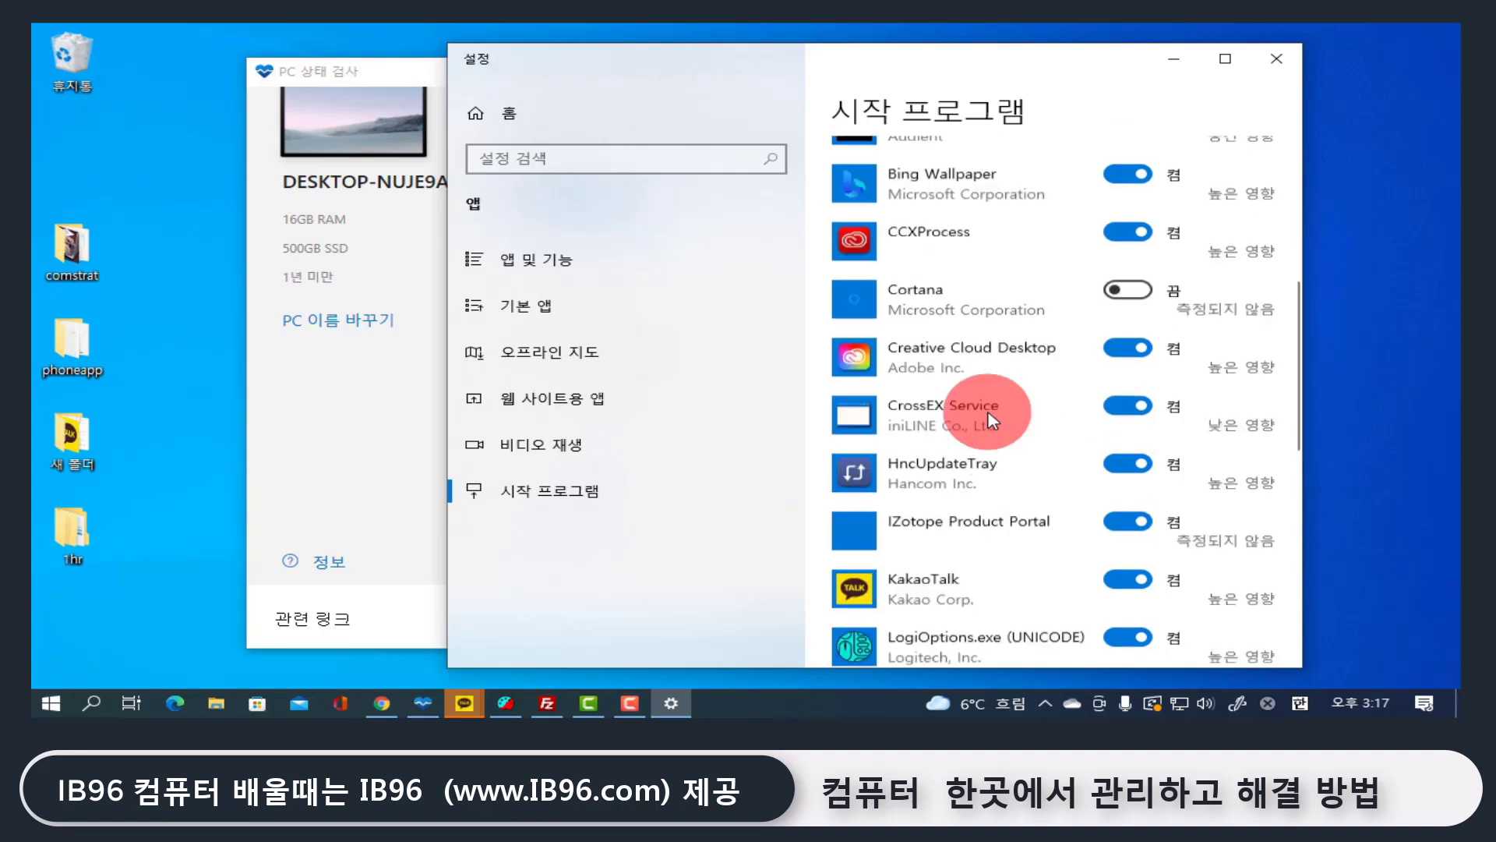
left_click(1130, 443)
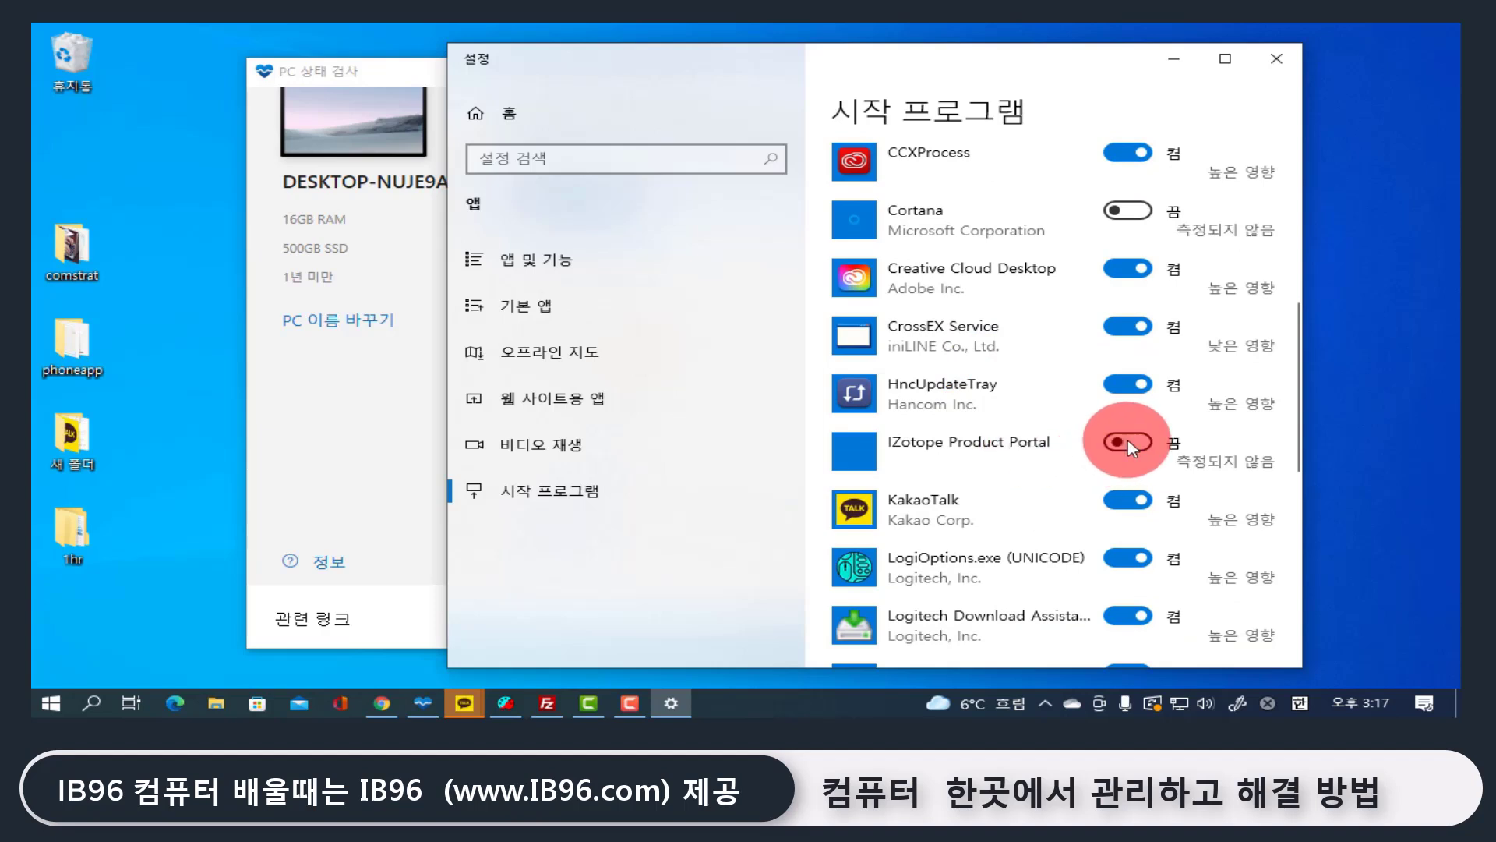
scroll(1099, 440, "down", 3)
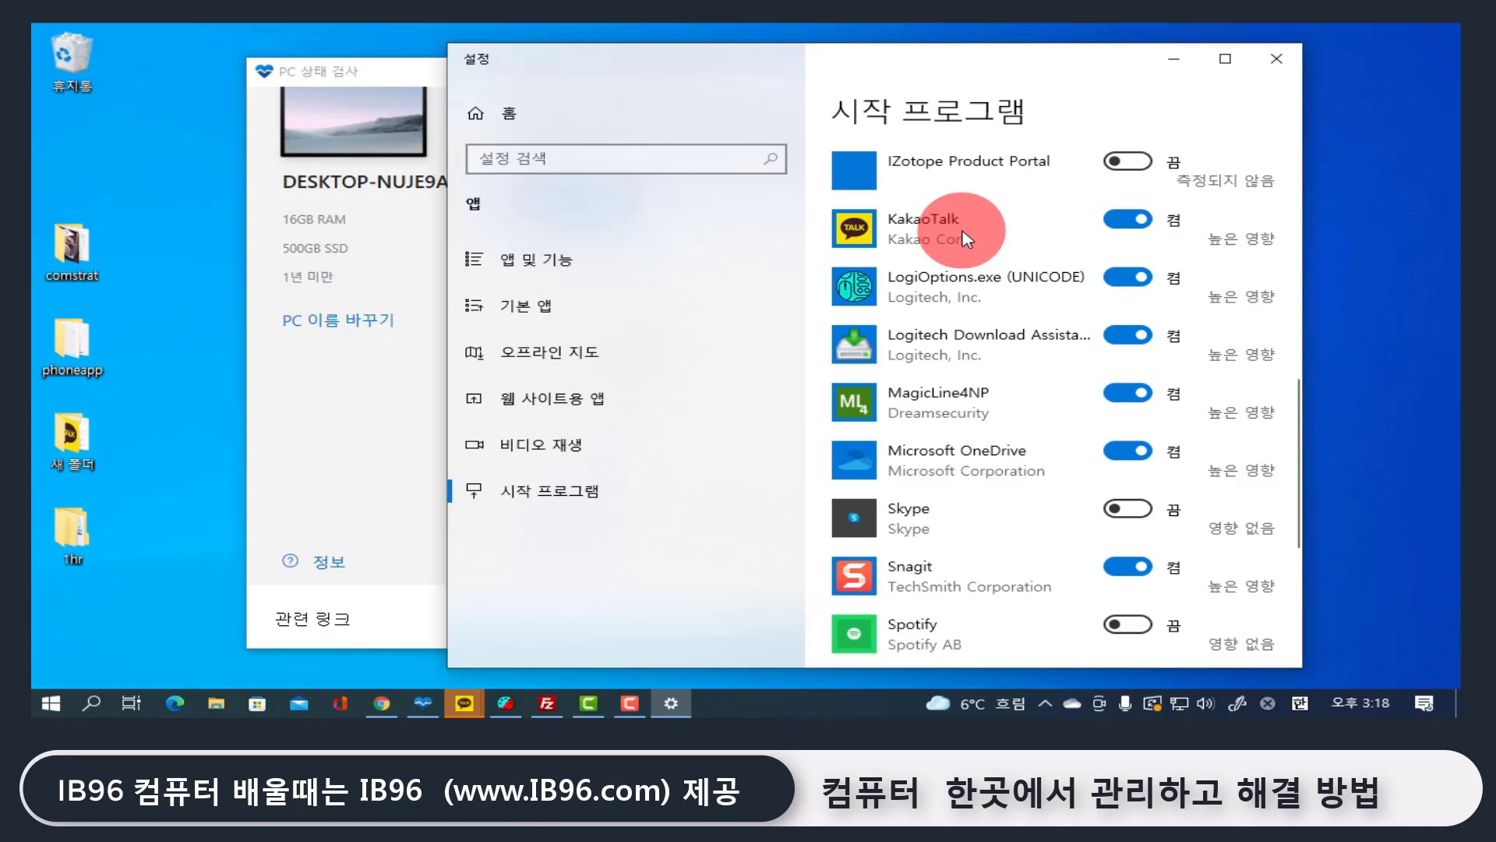
left_click(1117, 221)
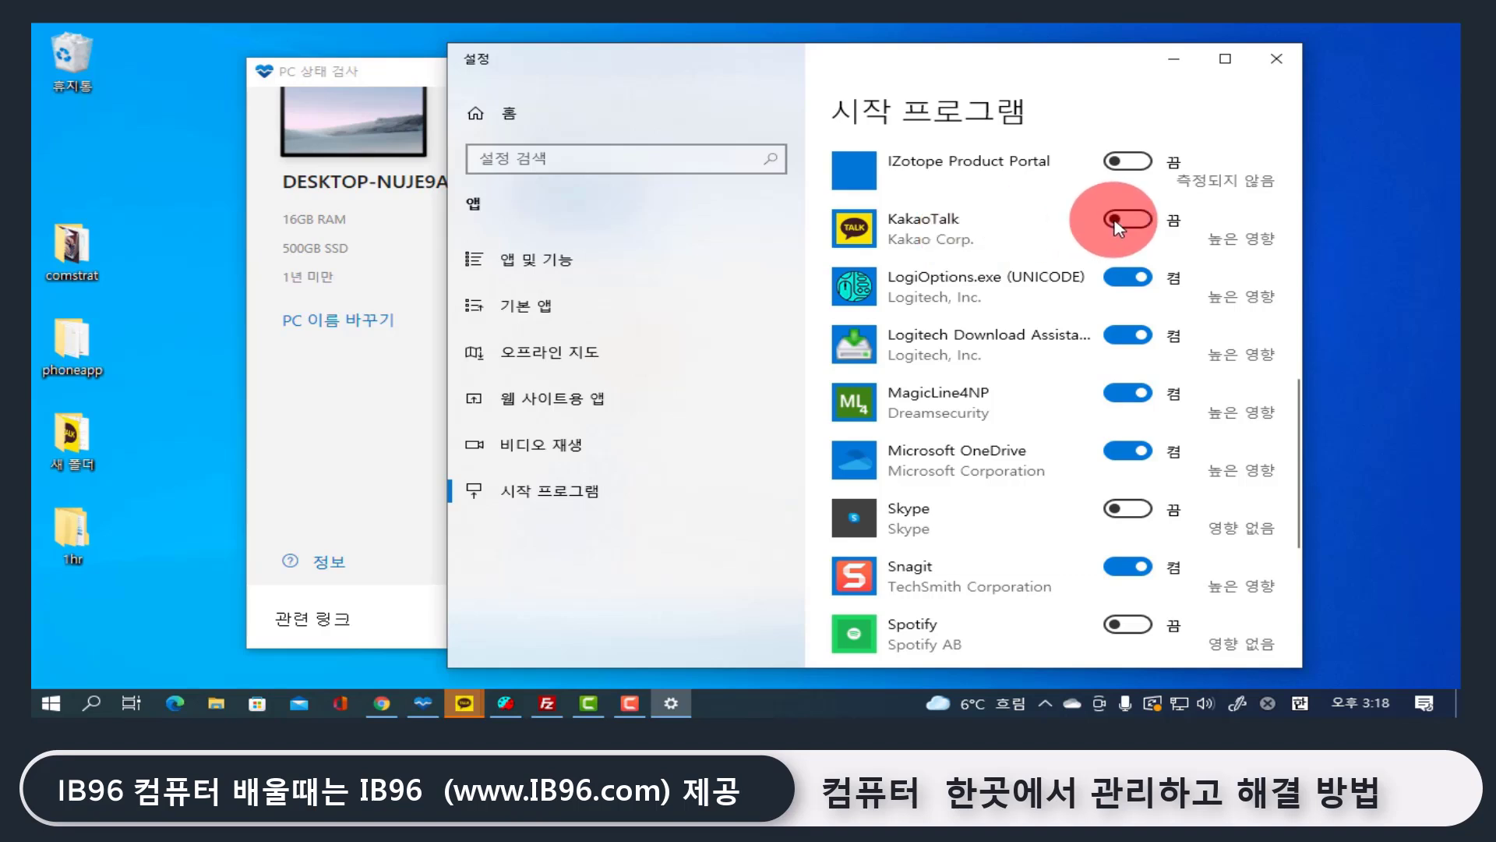
Step: Look through the remaining startup apps and turn off automatic startup for the AhnLab Safe Transaction app
scroll(1117, 226, "down", 3)
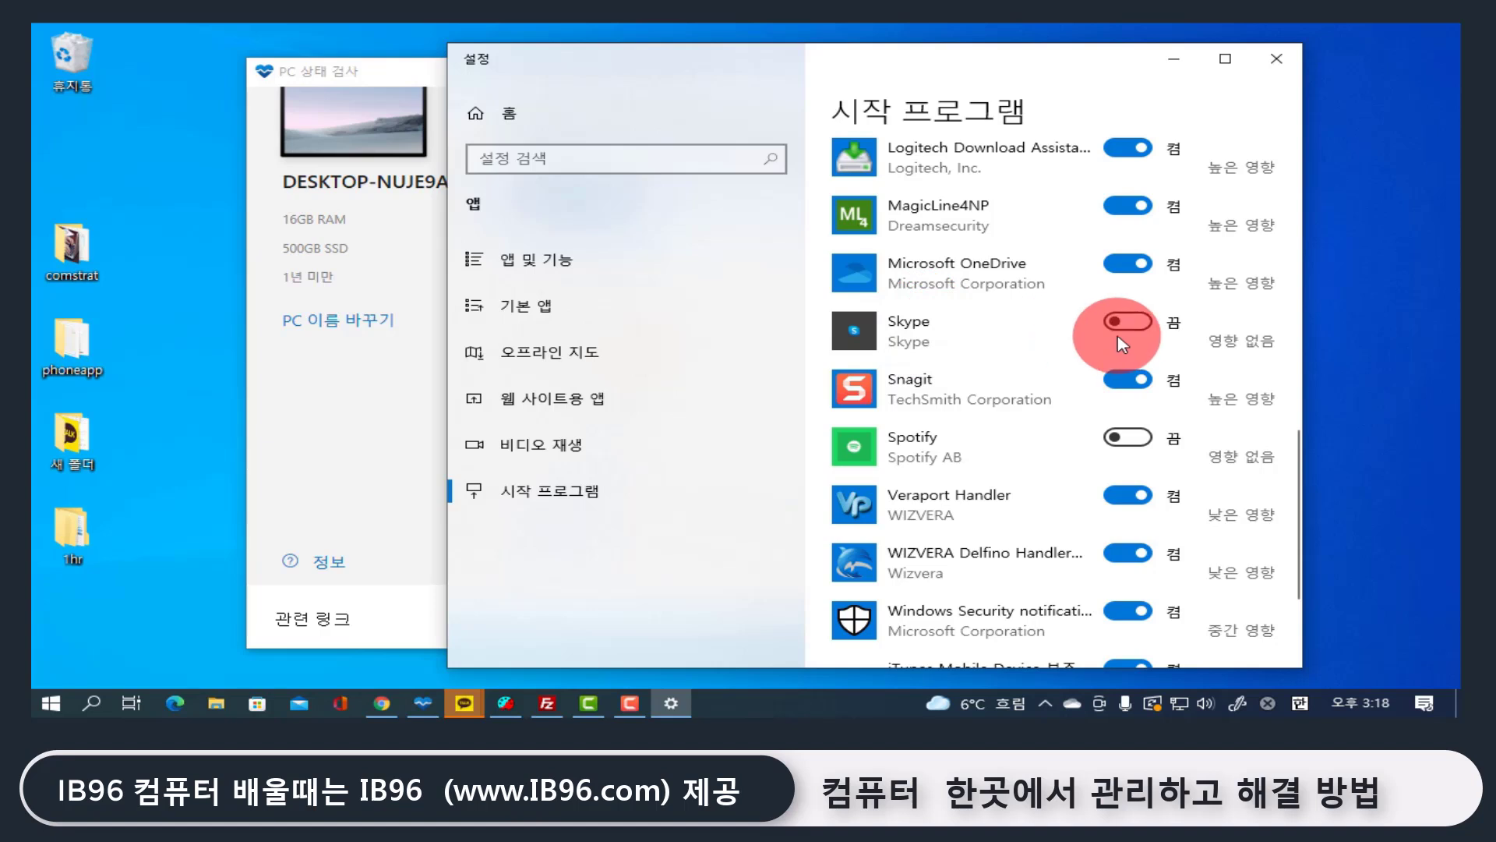
scroll(1119, 335, "down", 1)
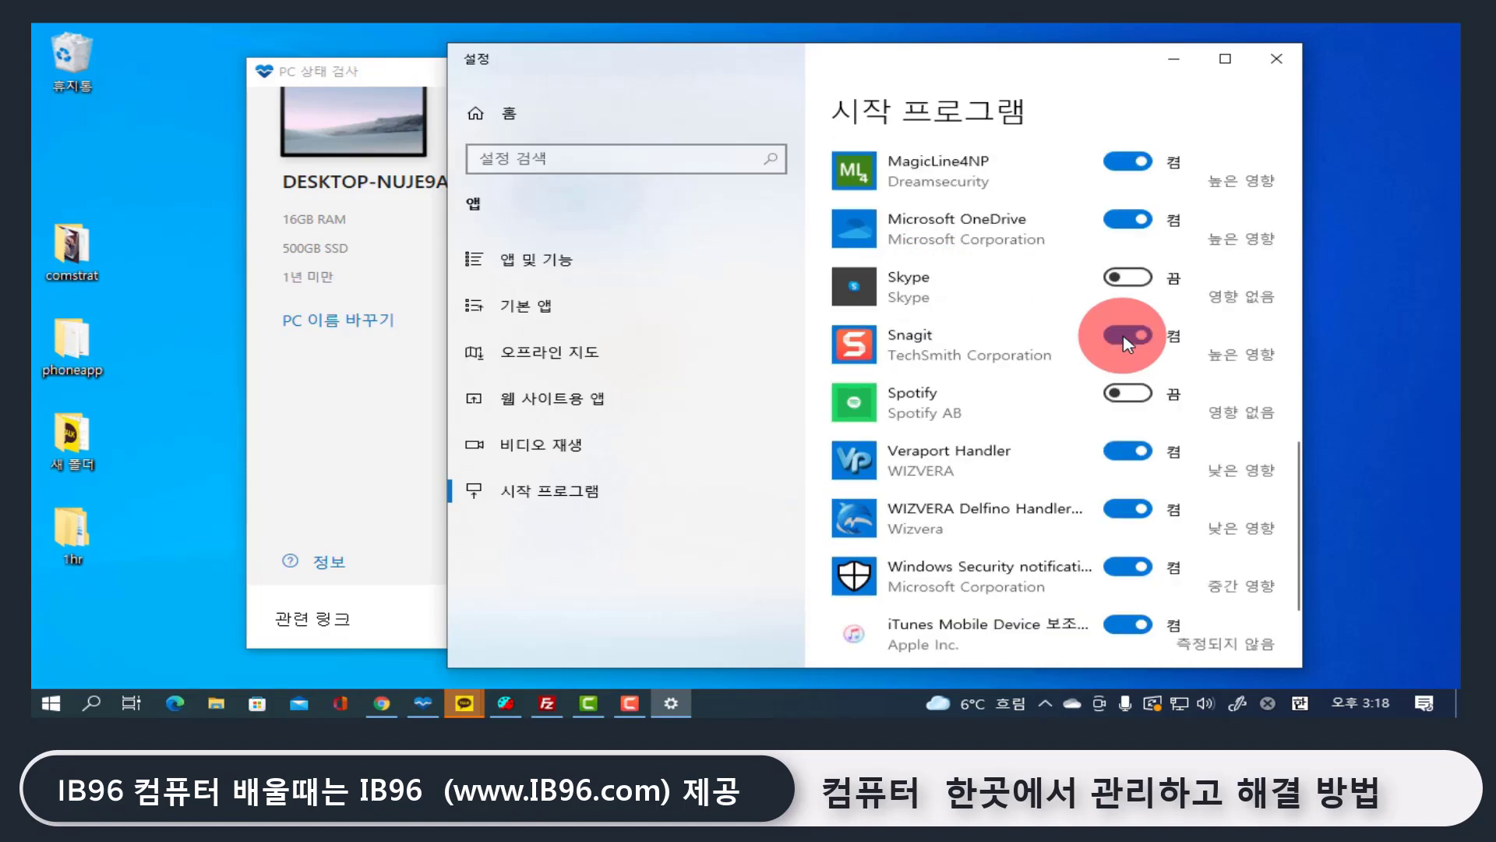
scroll(1017, 385, "up", 10)
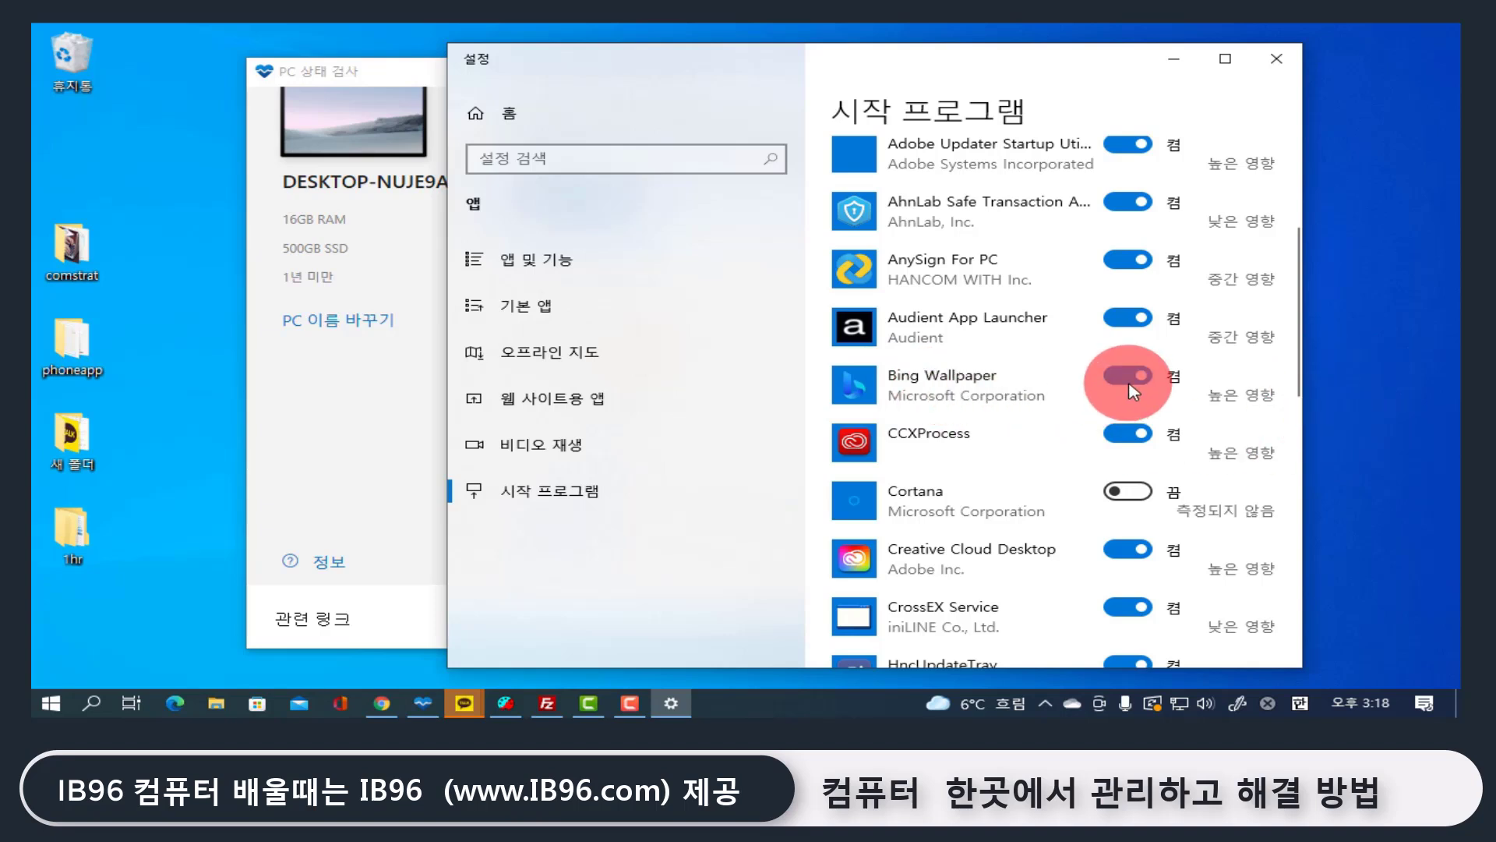
scroll(1013, 374, "up", 1)
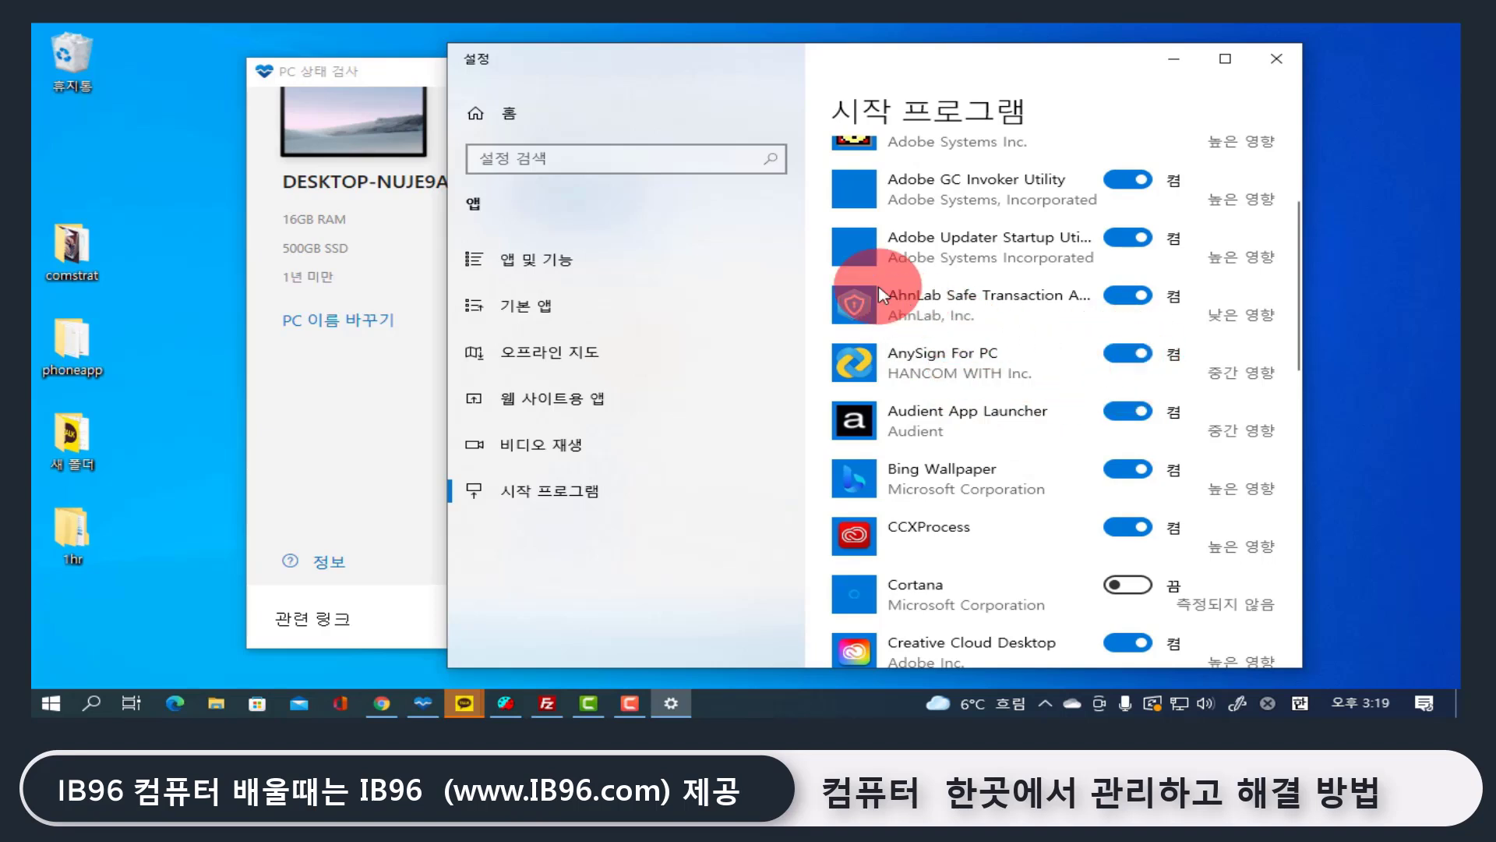
left_click(1127, 297)
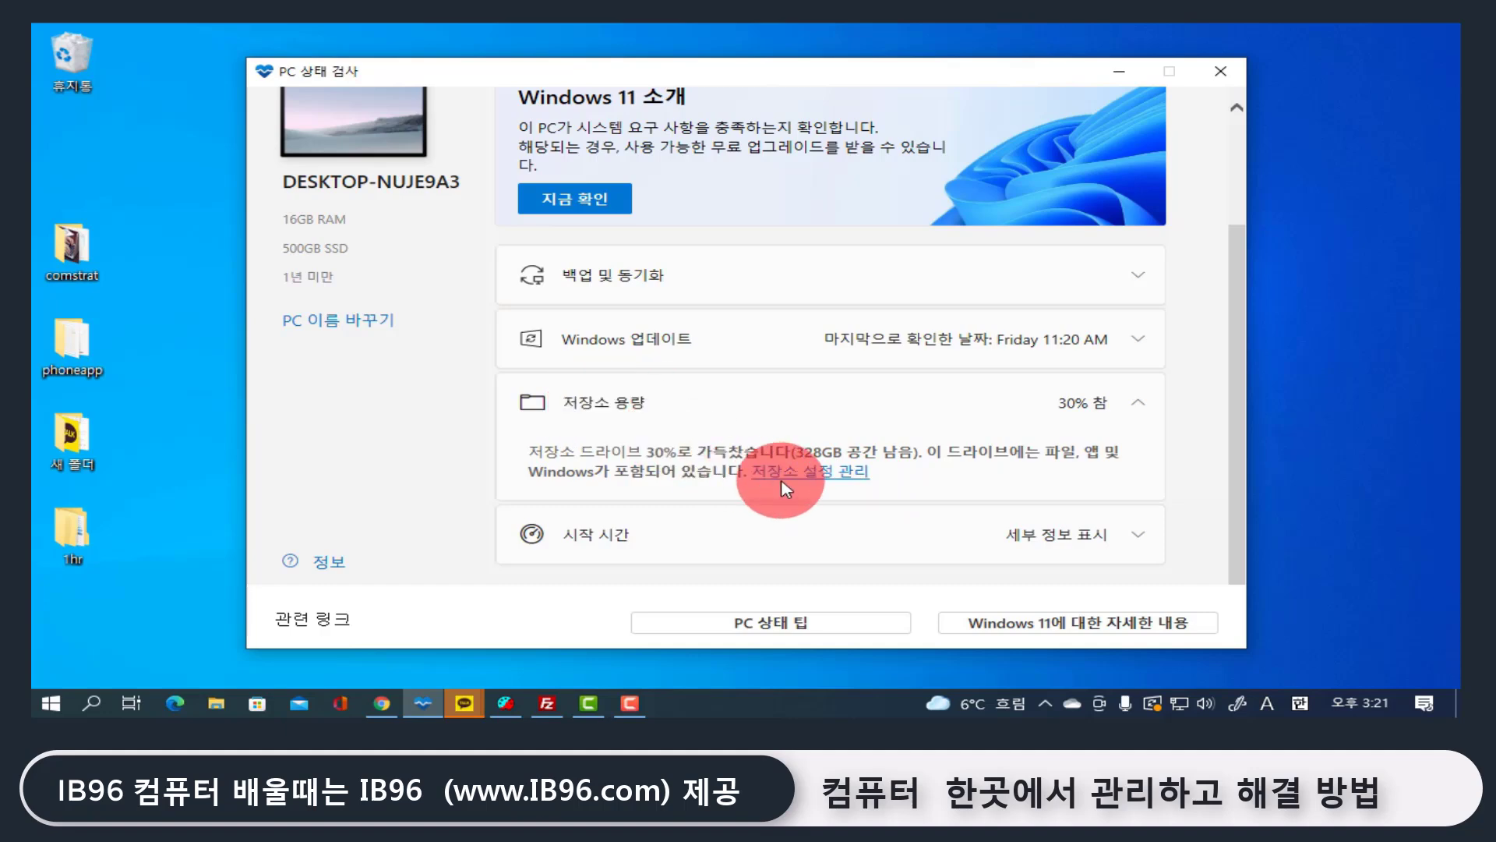
Step: Open 드라이브 최적화 from the storage settings, select the 새 볼륨 (E:) drive and close the optimization window
left_click(840, 485)
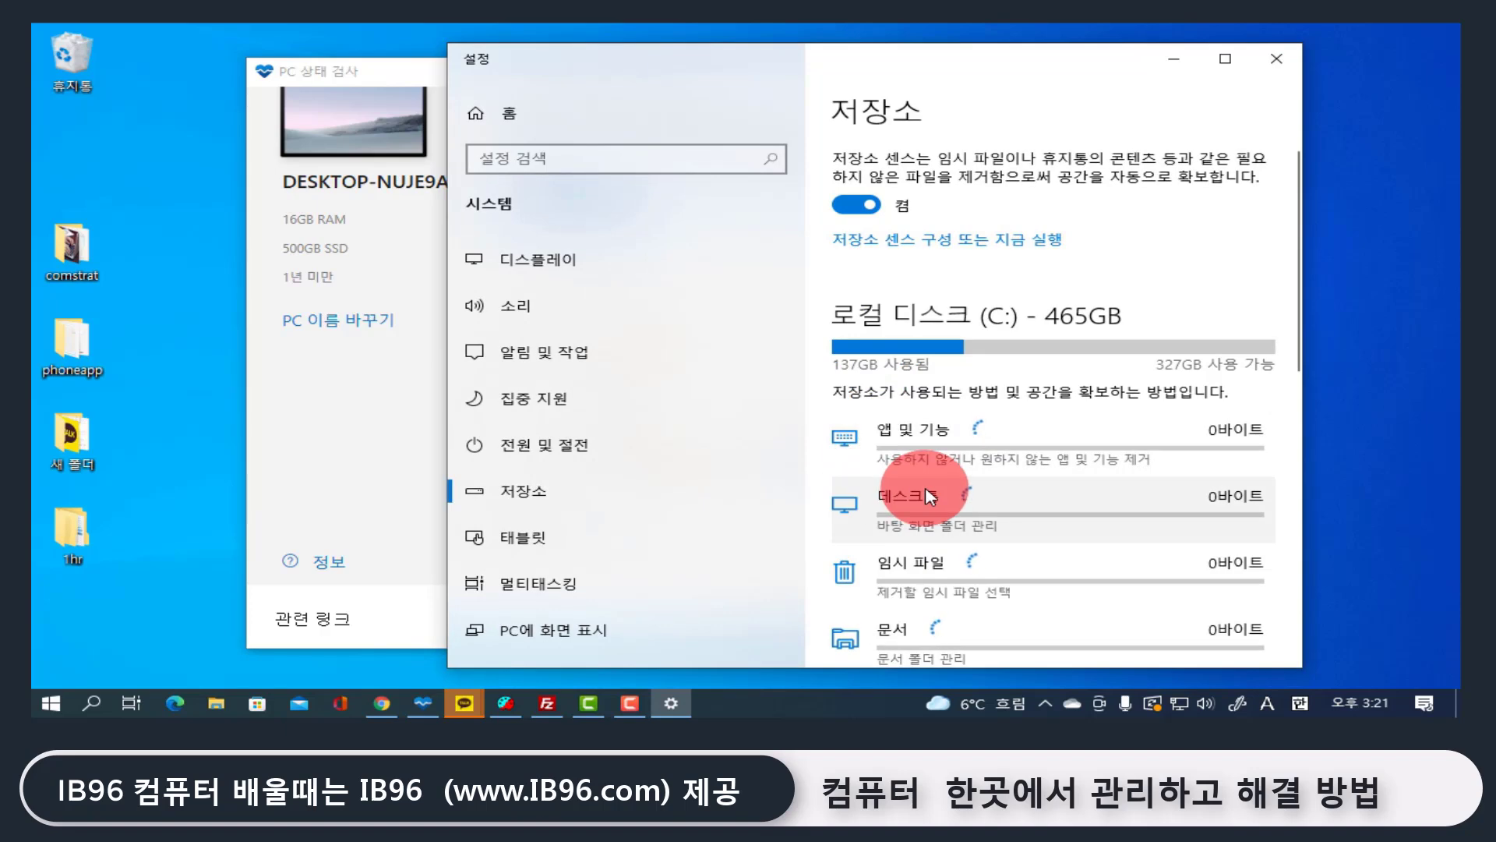
scroll(1042, 499, "down", 5)
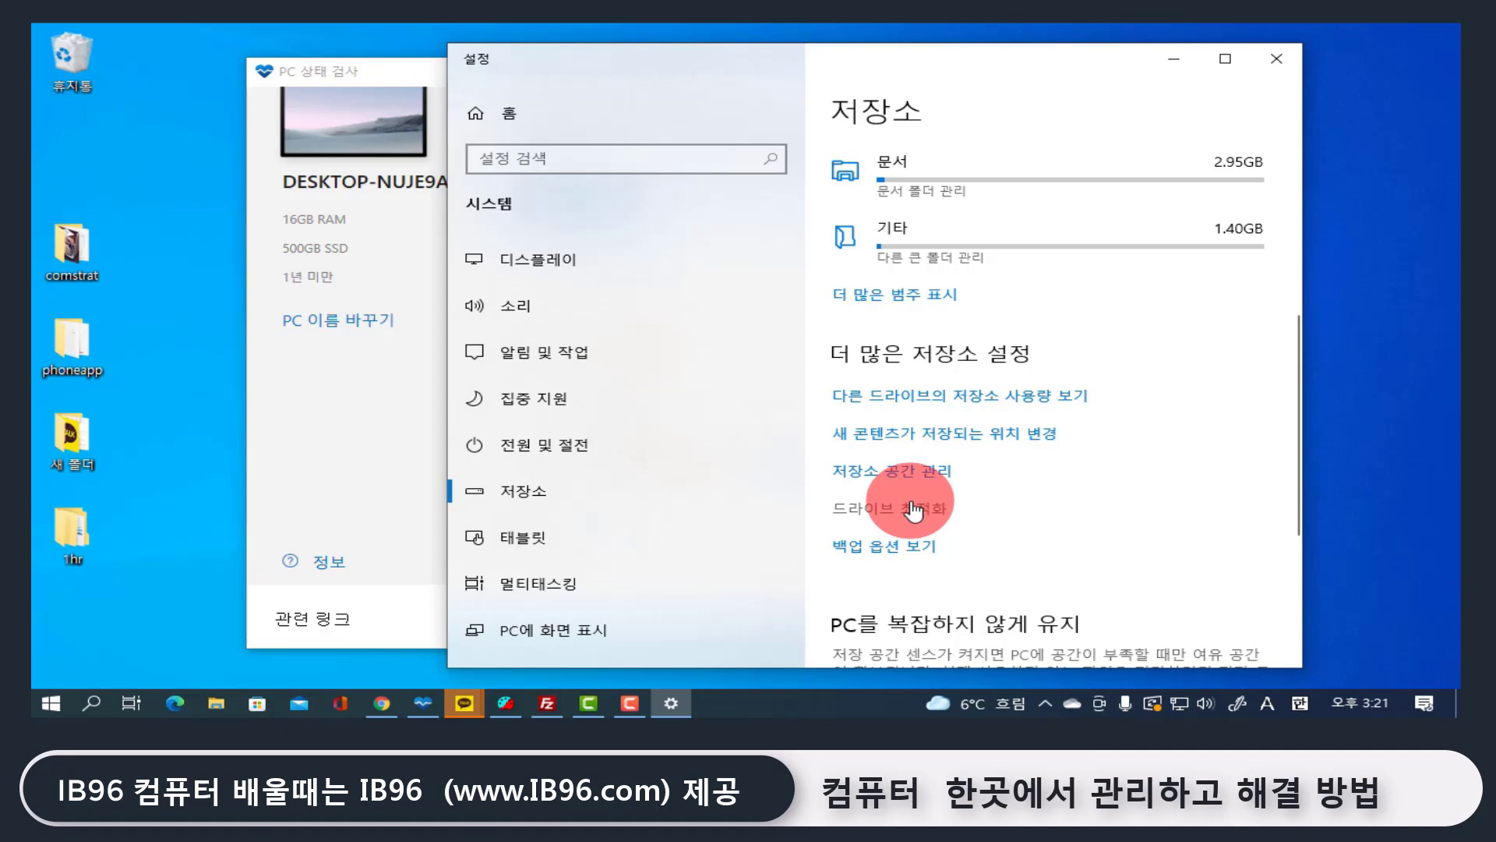
left_click(915, 511)
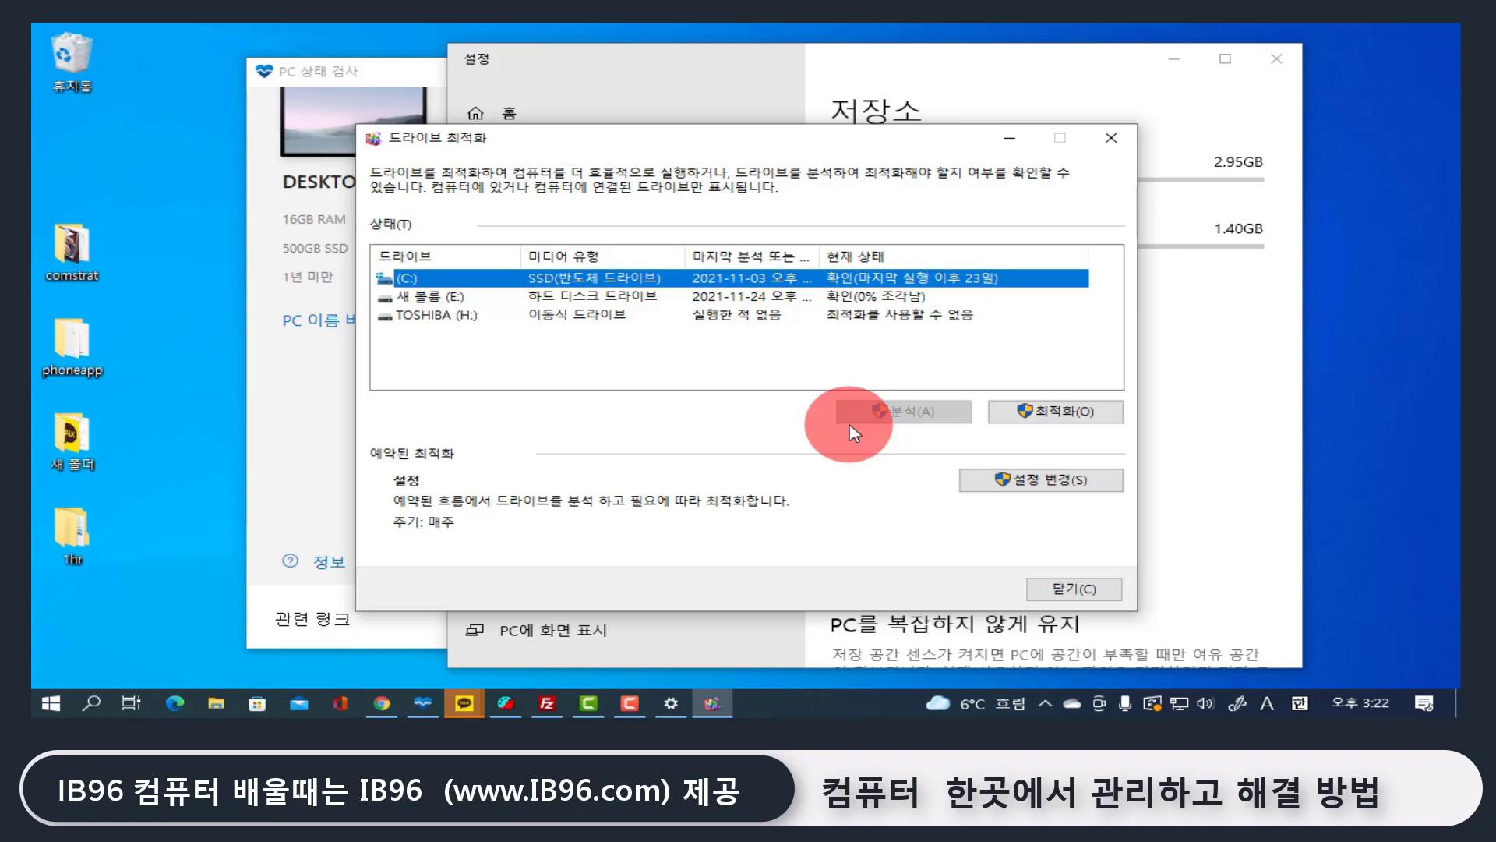
left_click(461, 295)
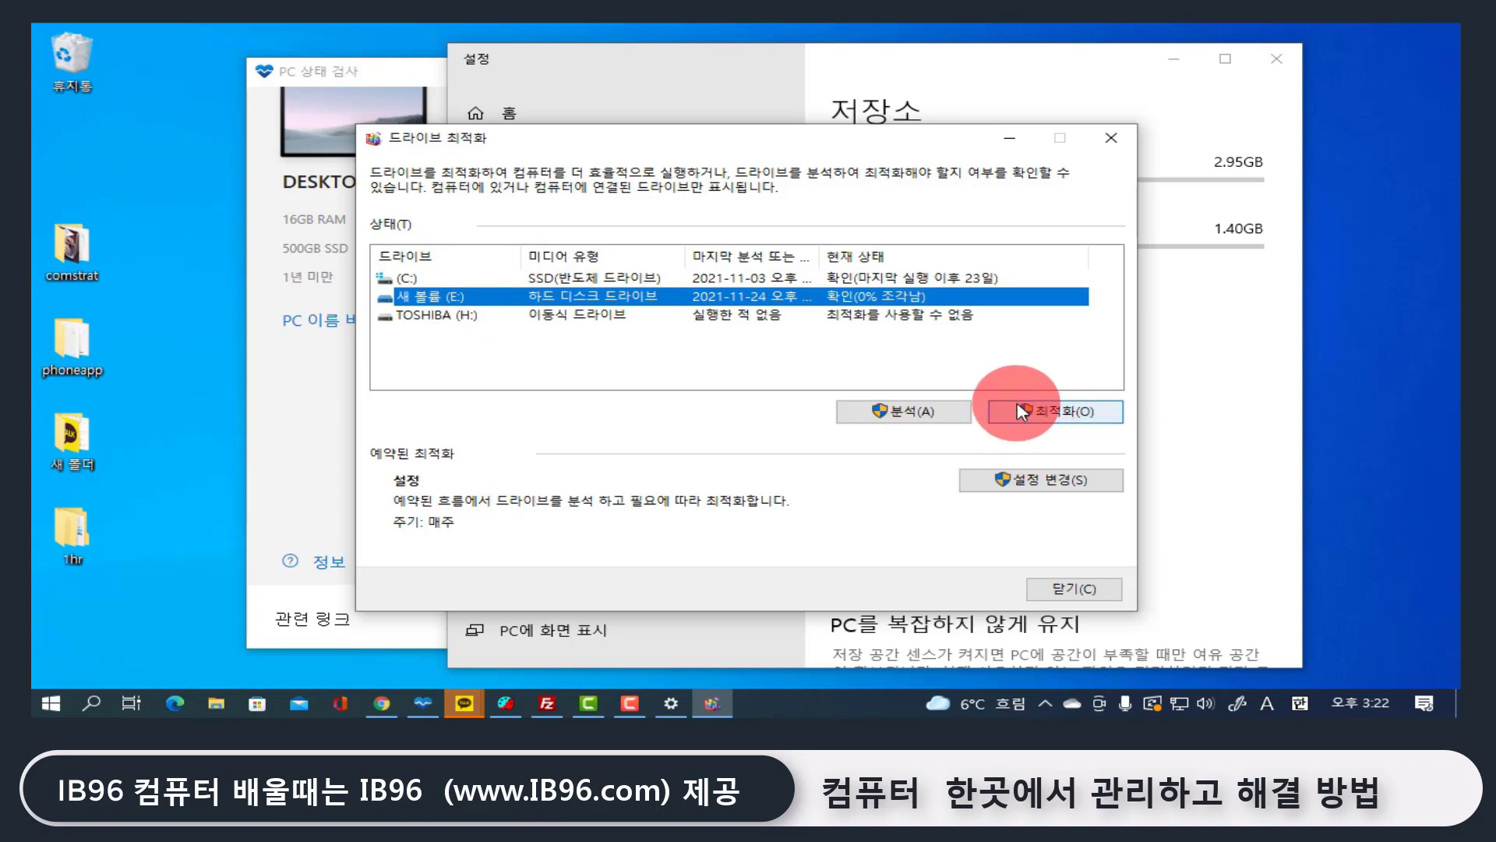
left_click(1111, 140)
Step: View the storage usage of the other drives and examine the category breakdown of 새 볼륨 (E:)
scroll(990, 352, "down", 1)
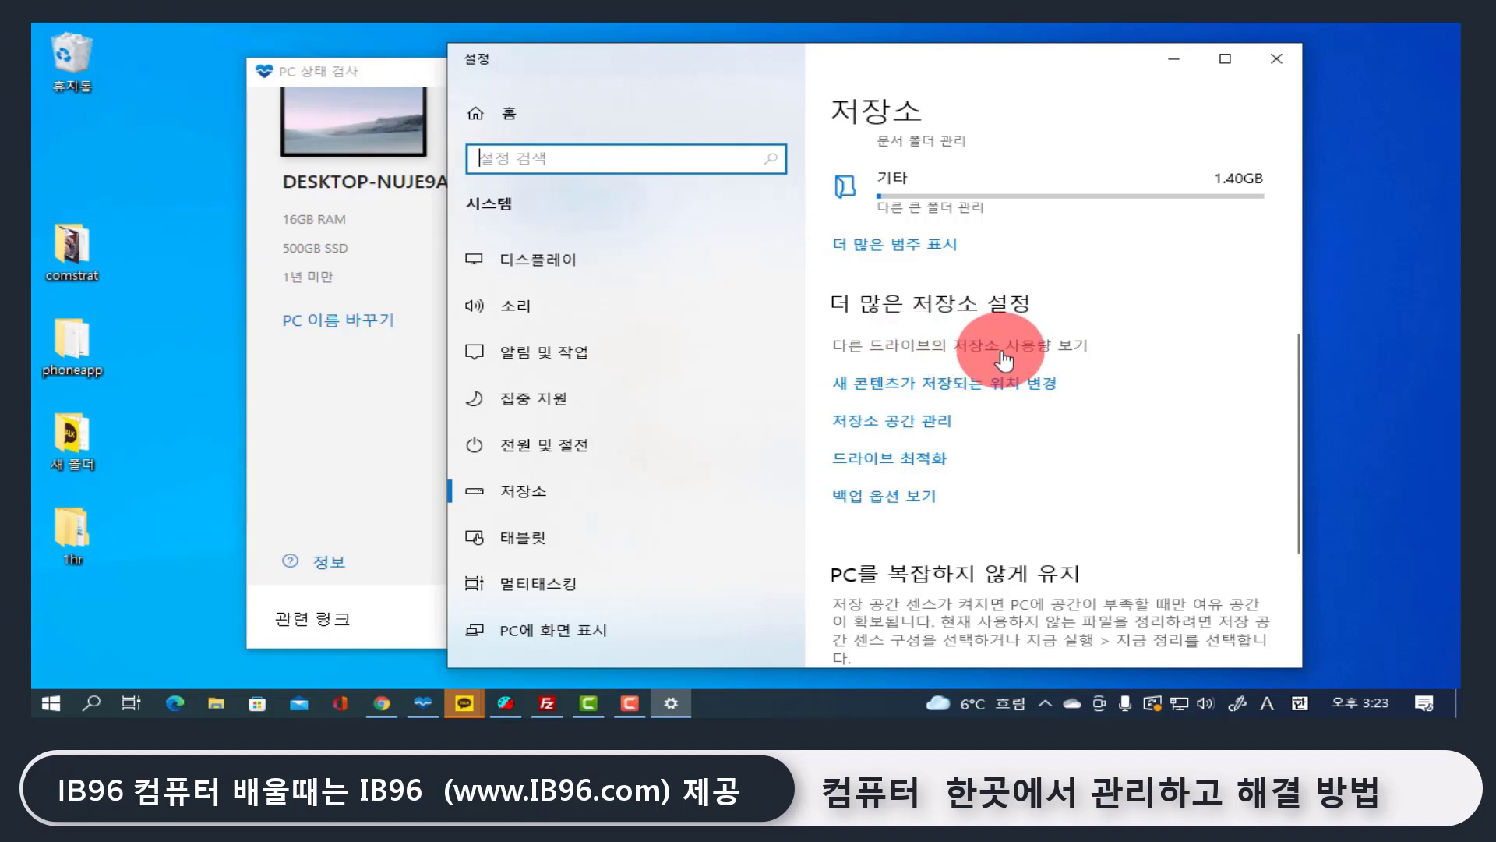
left_click(1017, 357)
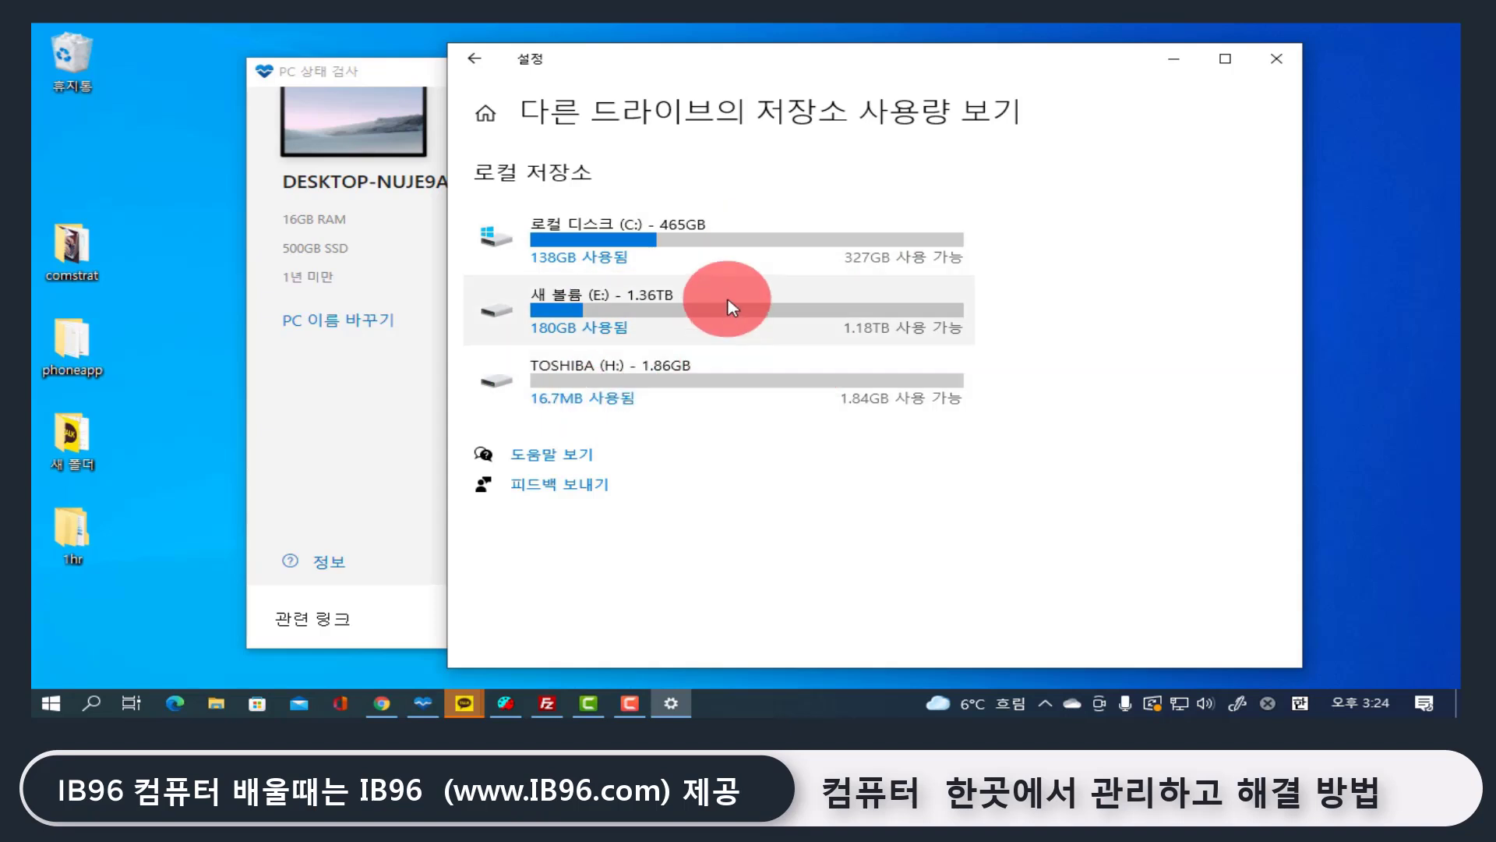
left_click(730, 321)
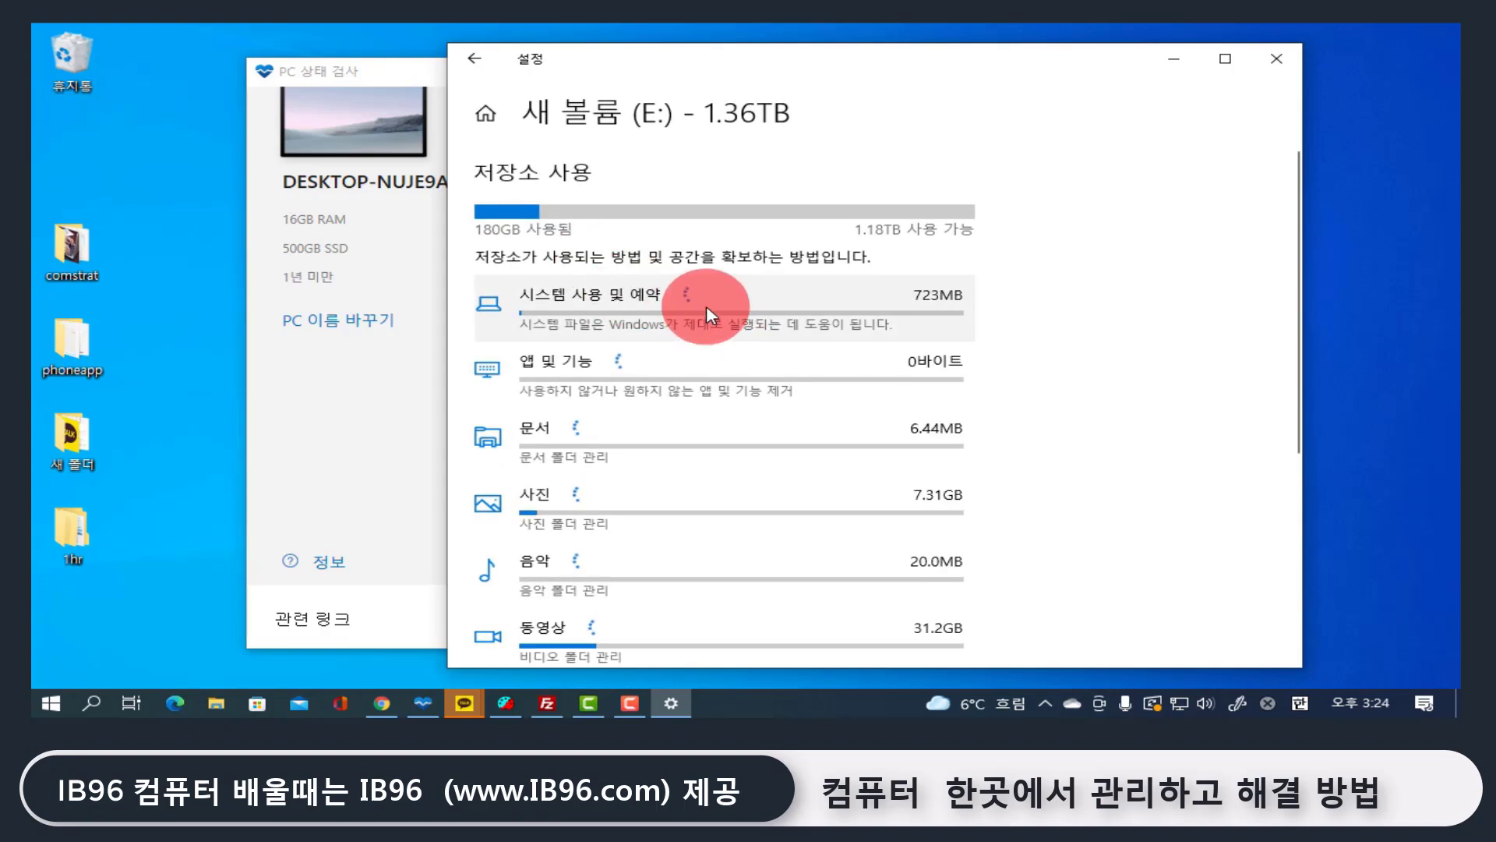
scroll(717, 335, "down", 5)
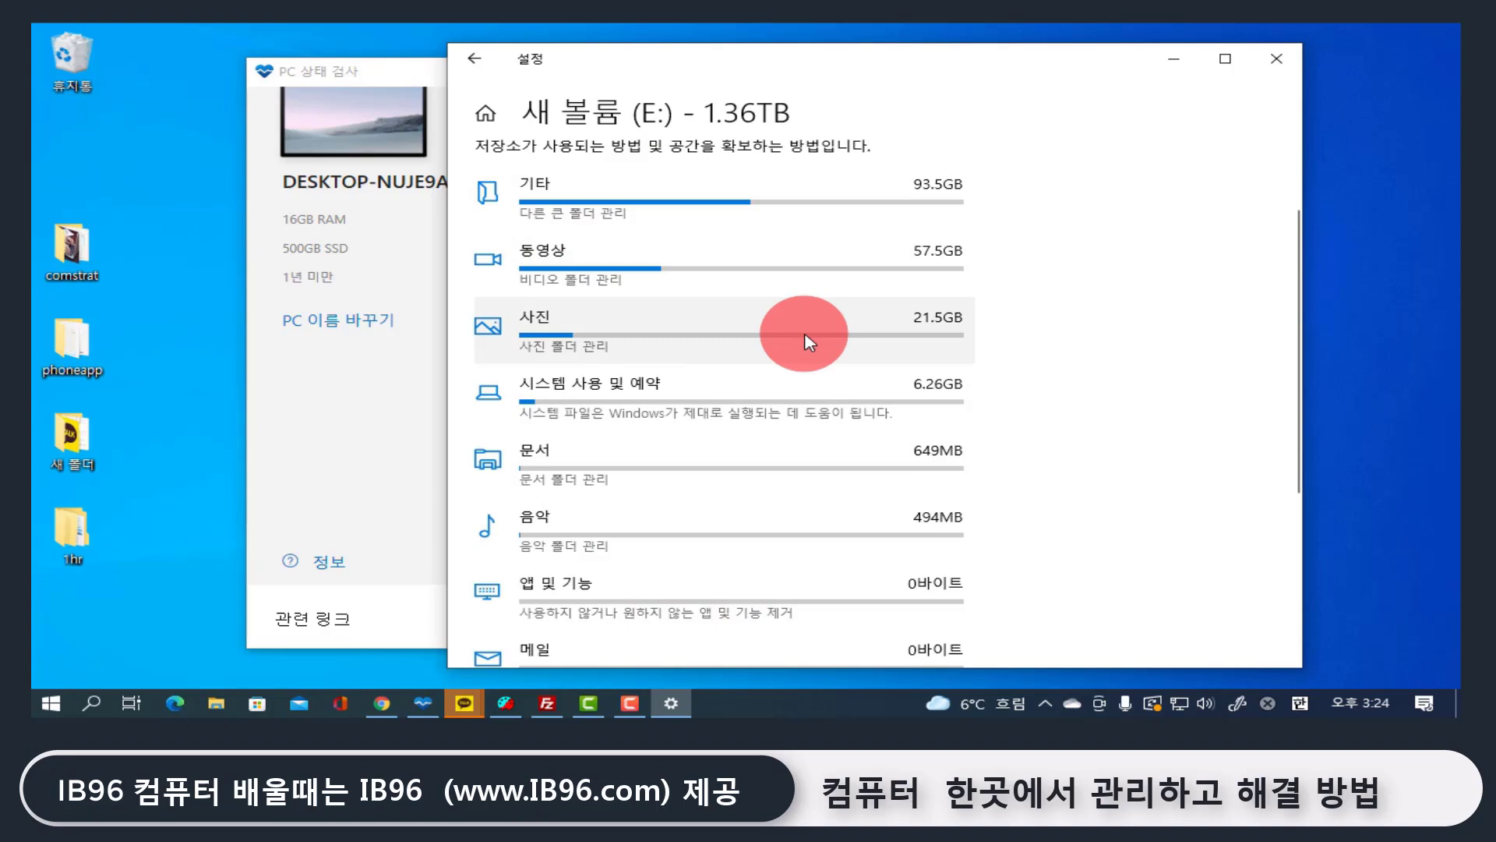
Step: Open the 기타 category of drive E and look through its largest folders
left_click(646, 207)
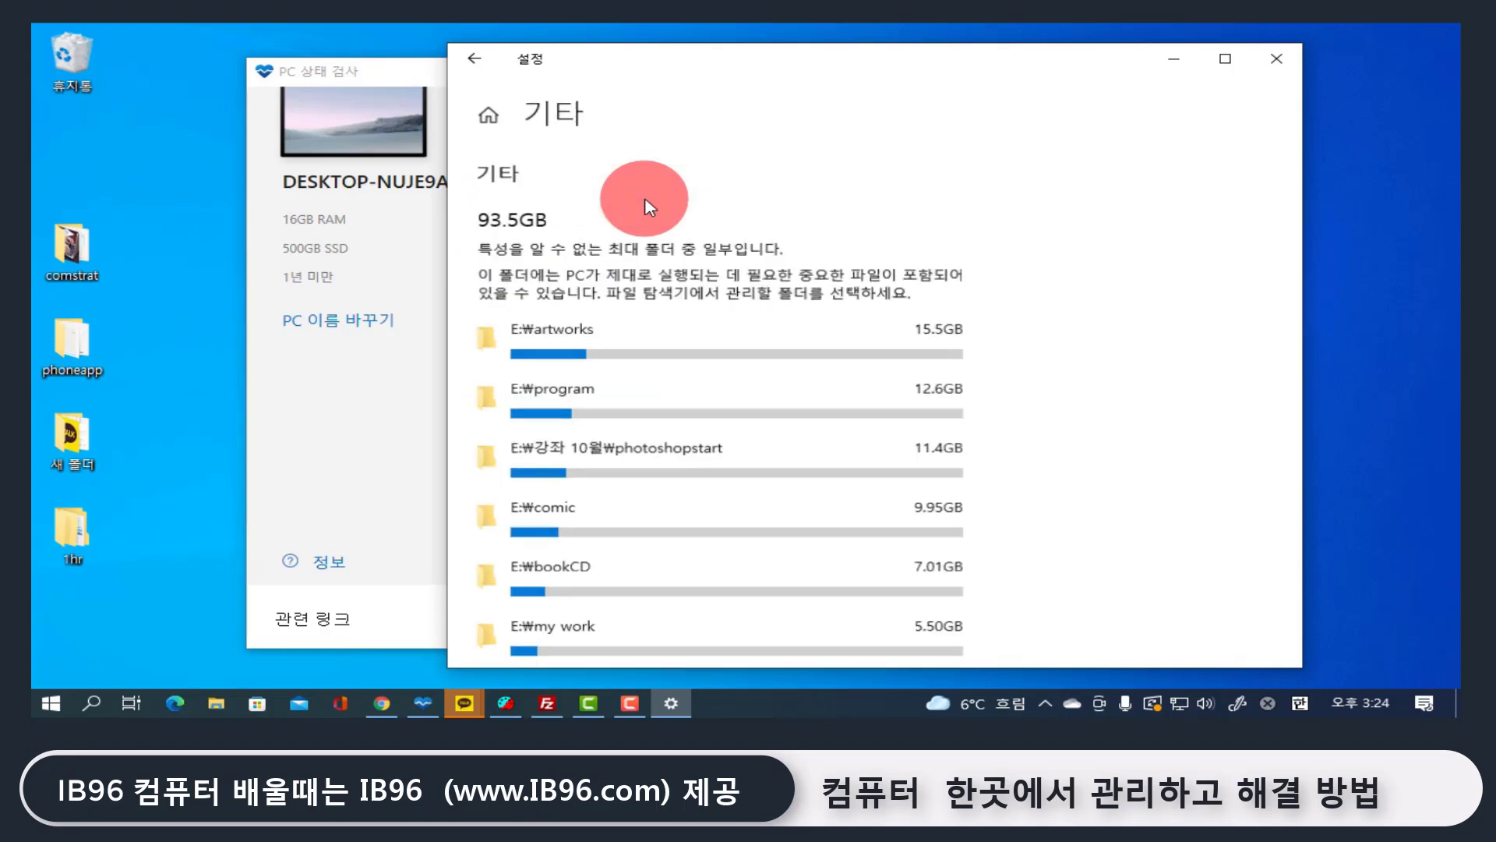
scroll(659, 319, "down", 3)
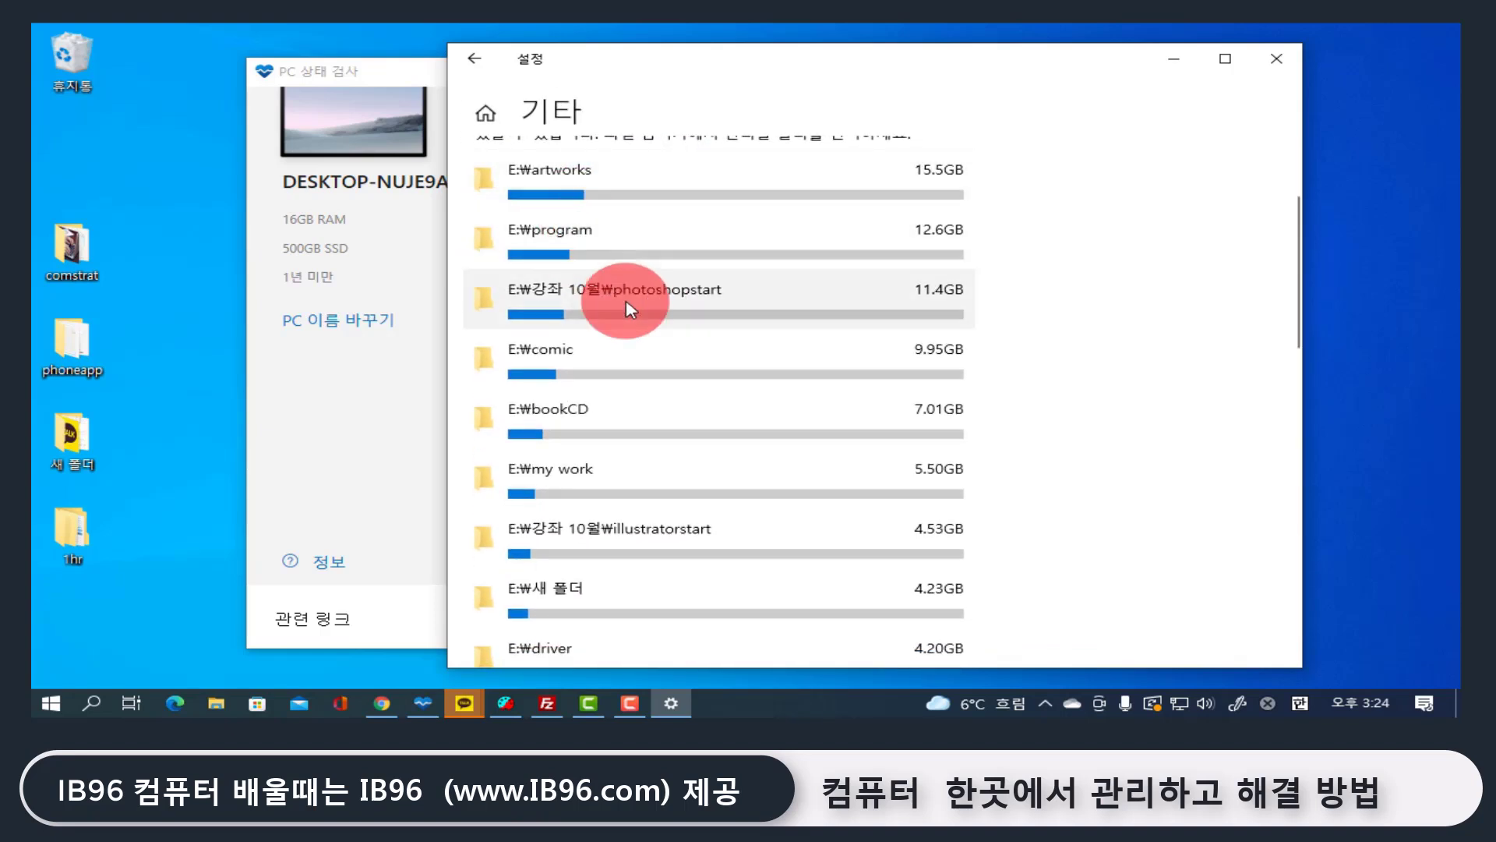
scroll(636, 420, "down", 3)
scroll(636, 448, "up", 5)
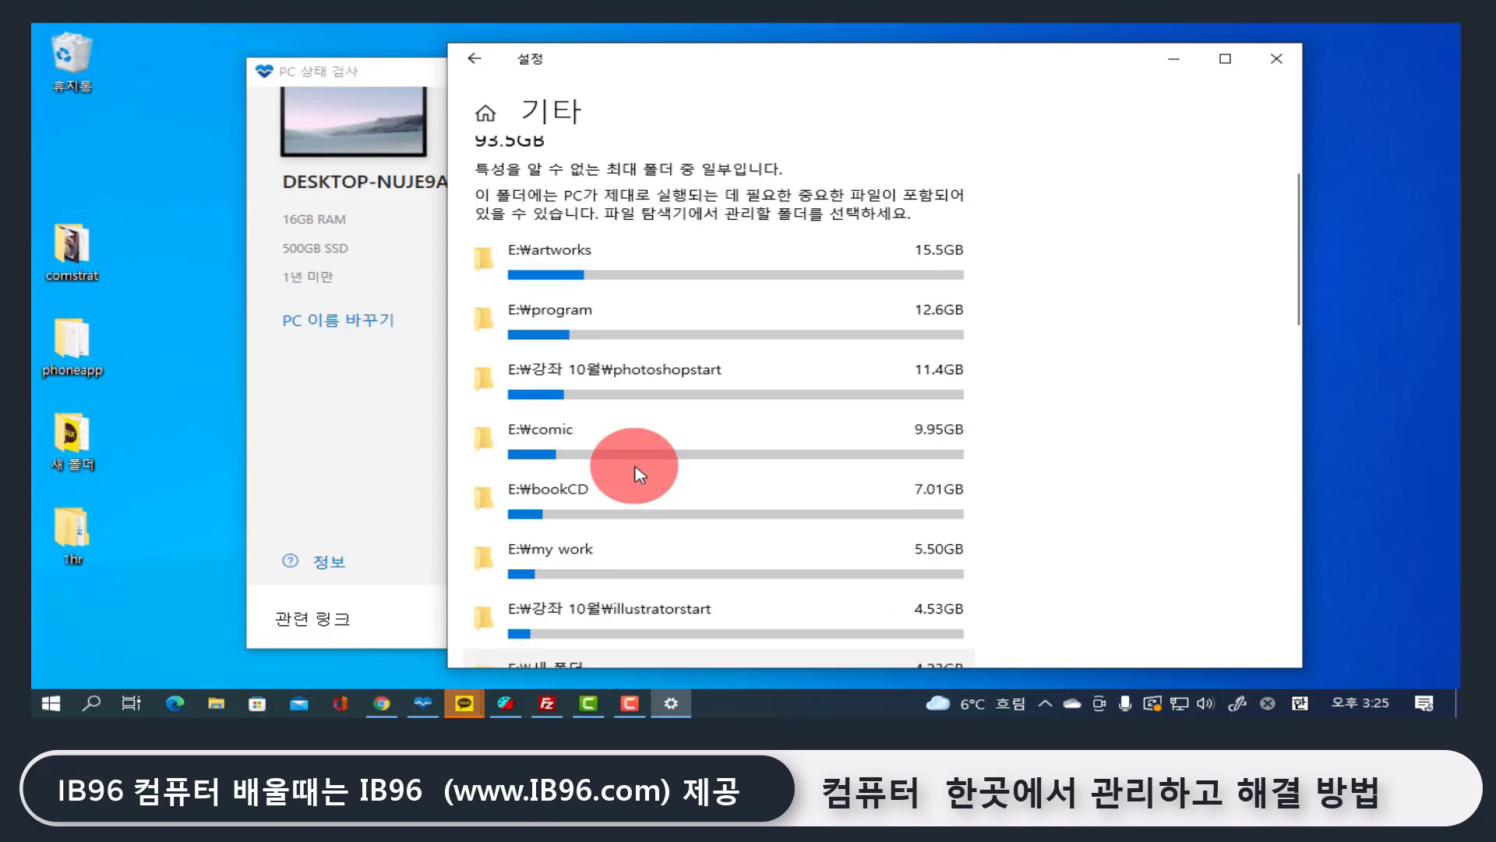
scroll(636, 467, "down", 3)
scroll(635, 473, "up", 3)
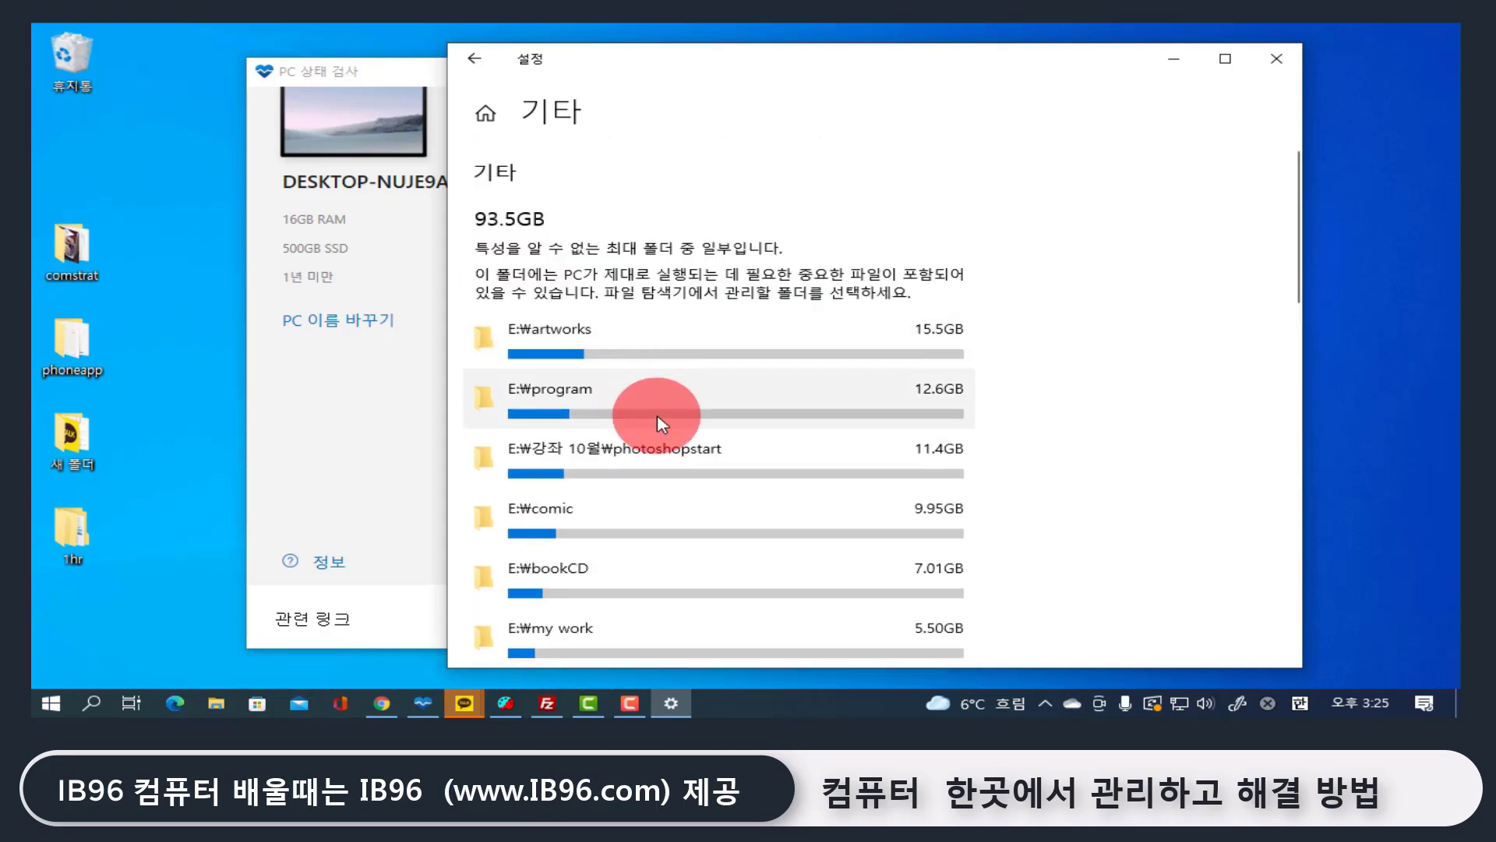
Step: Open the E:\강좌 10월\photoshopstart folder to inspect its files, and close it and the settings to return to PC 상태 검사
left_click(672, 468)
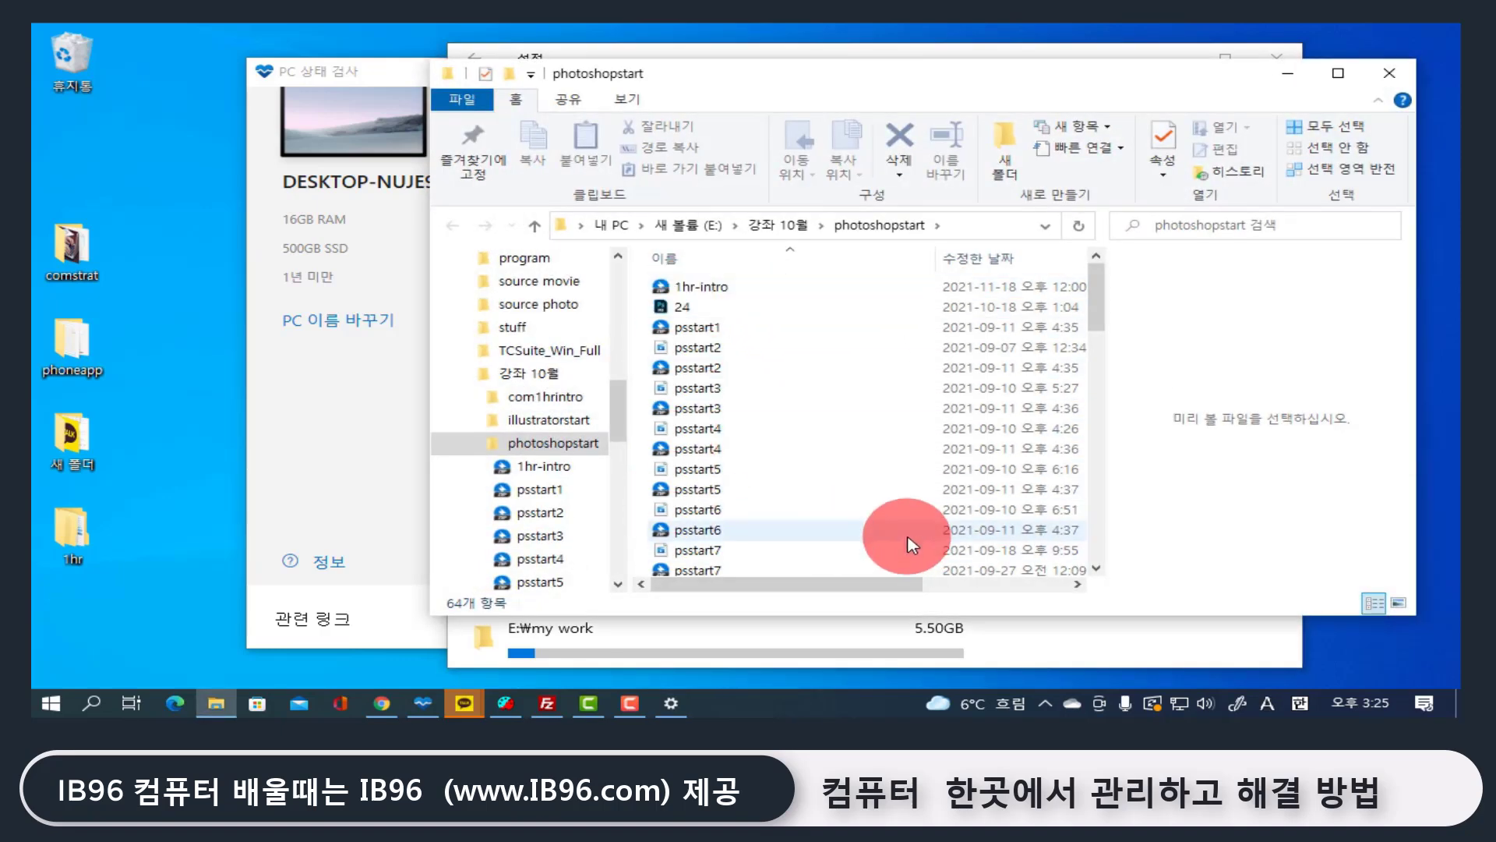
left_click_drag(1097, 294, 1119, 504)
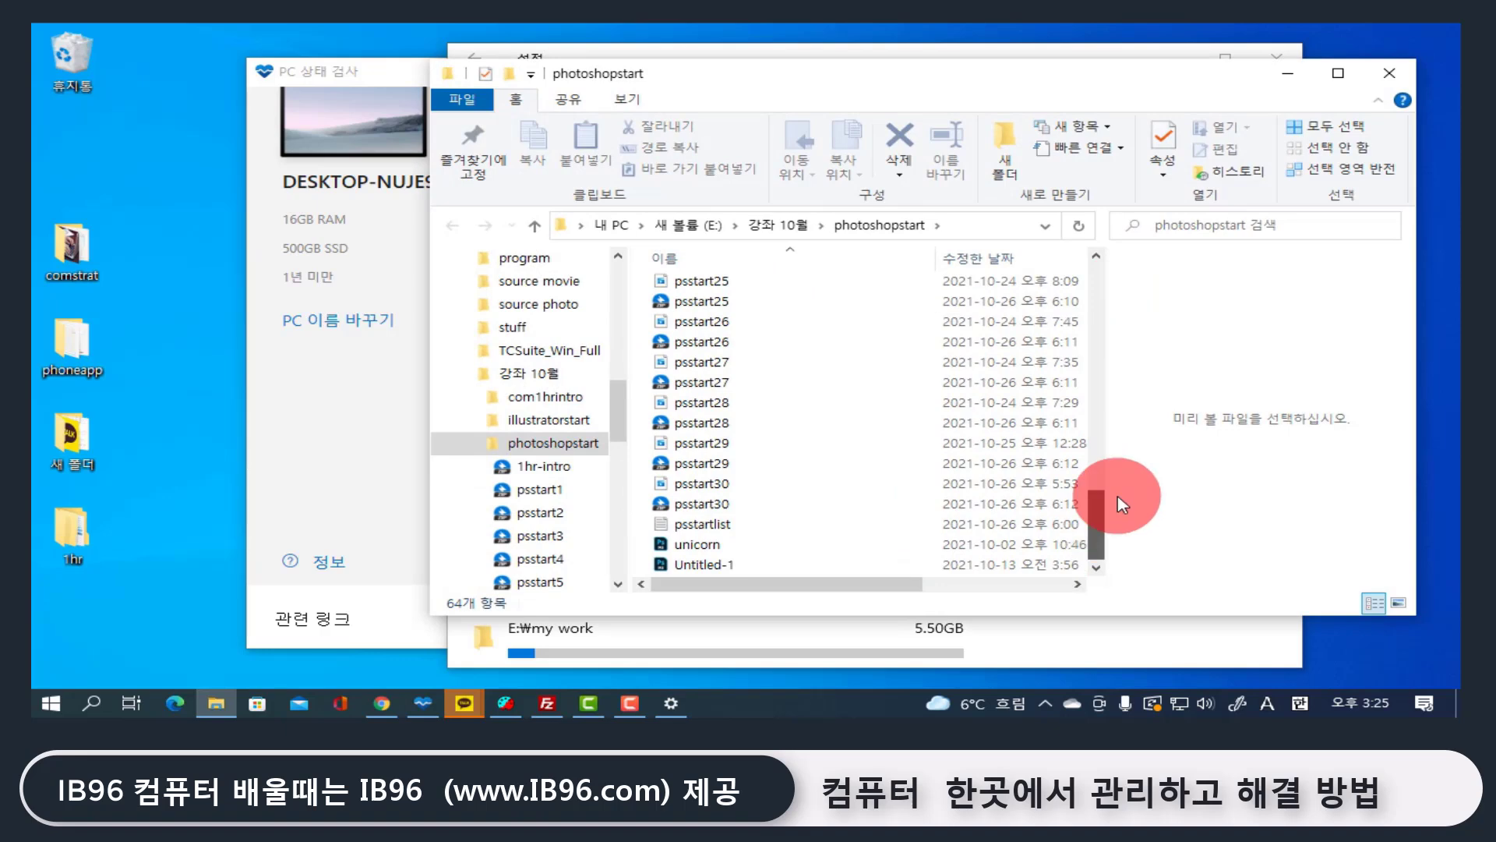
left_click(1389, 73)
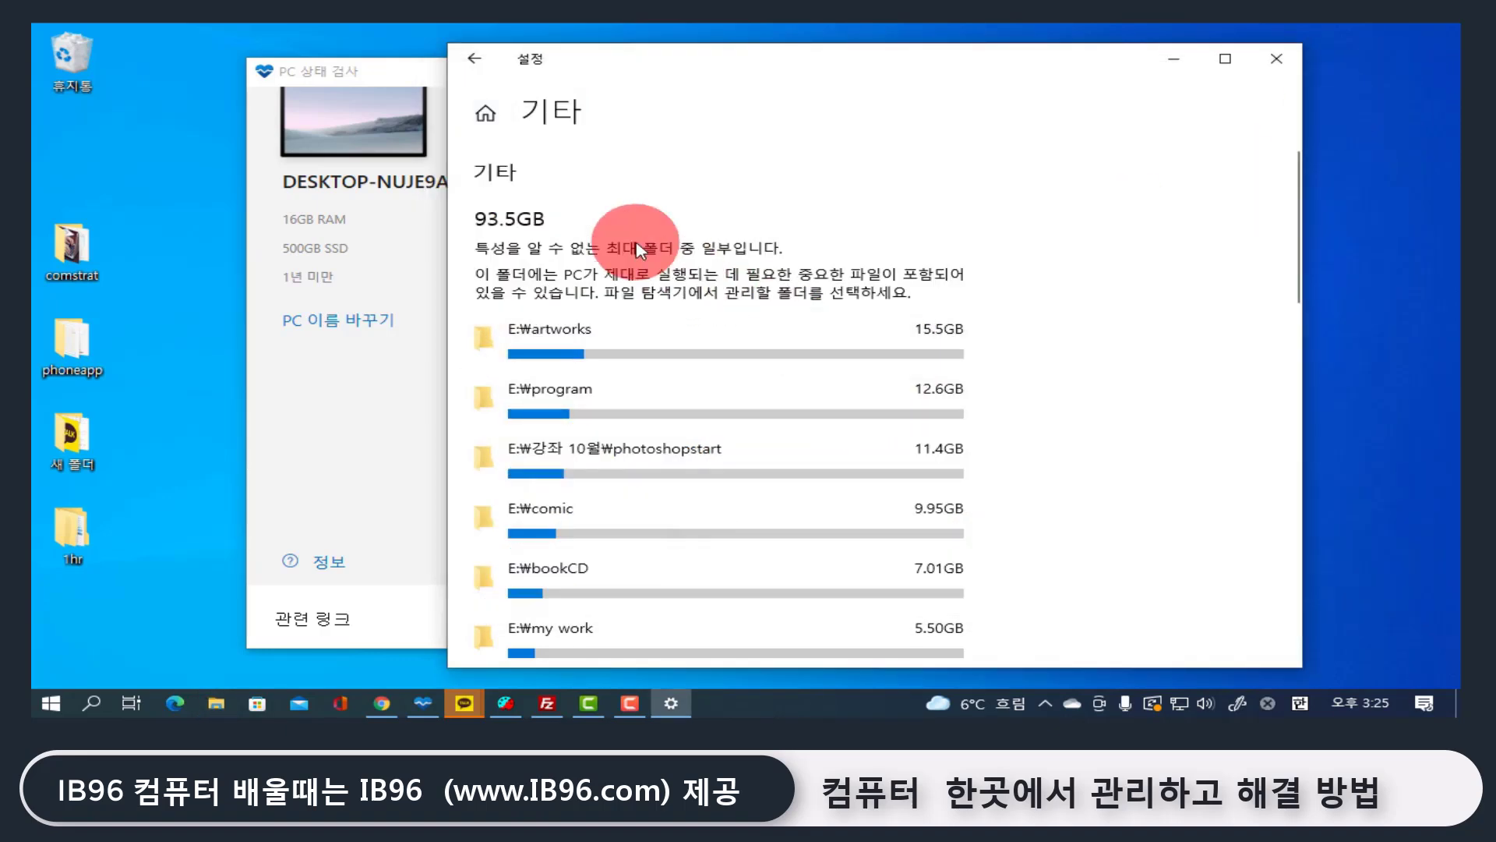
key("alt+F4")
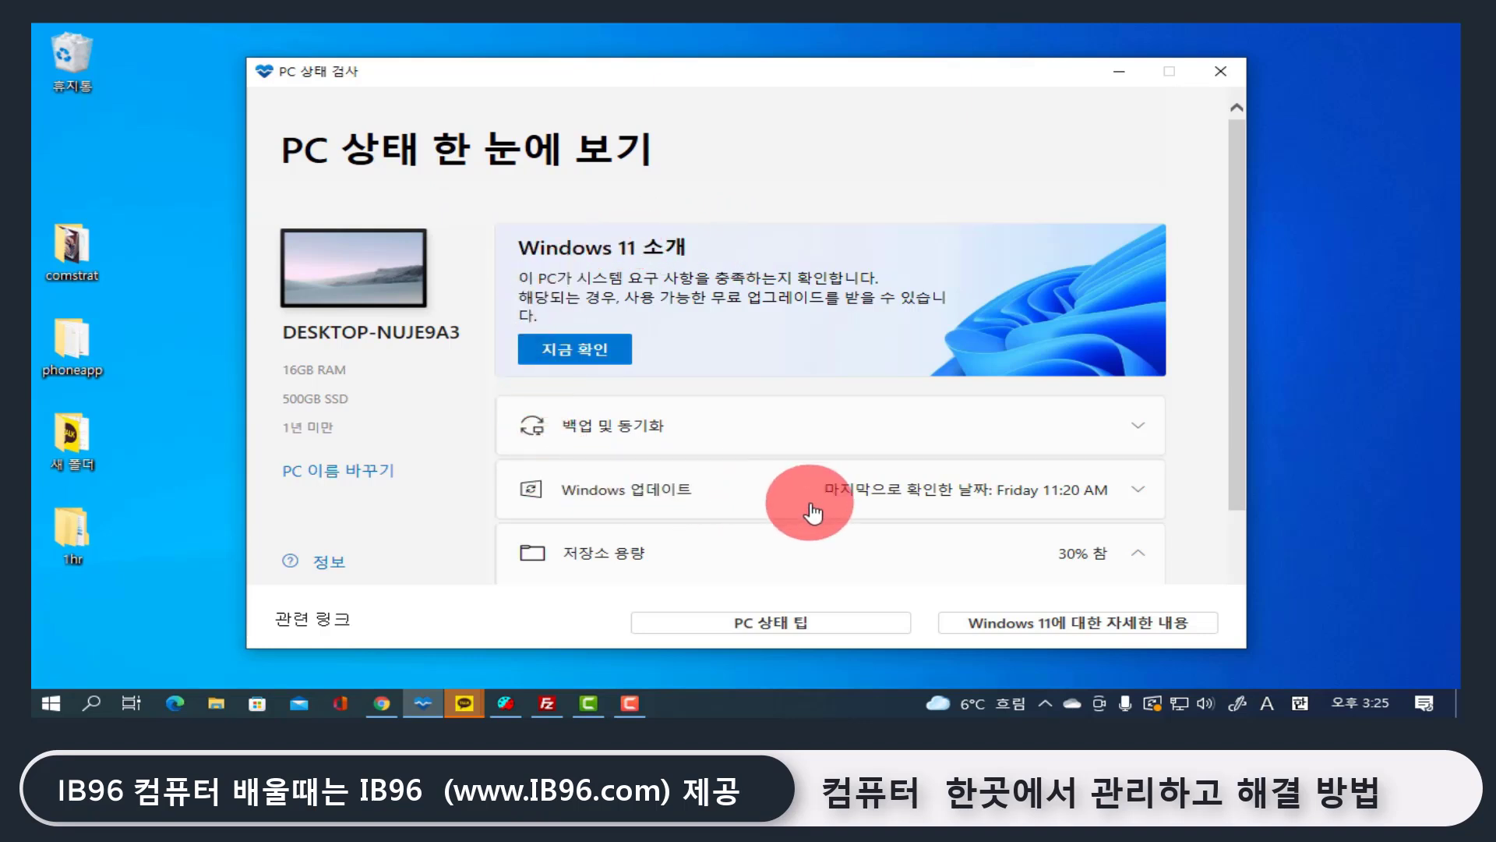
scroll(852, 506, "down", 2)
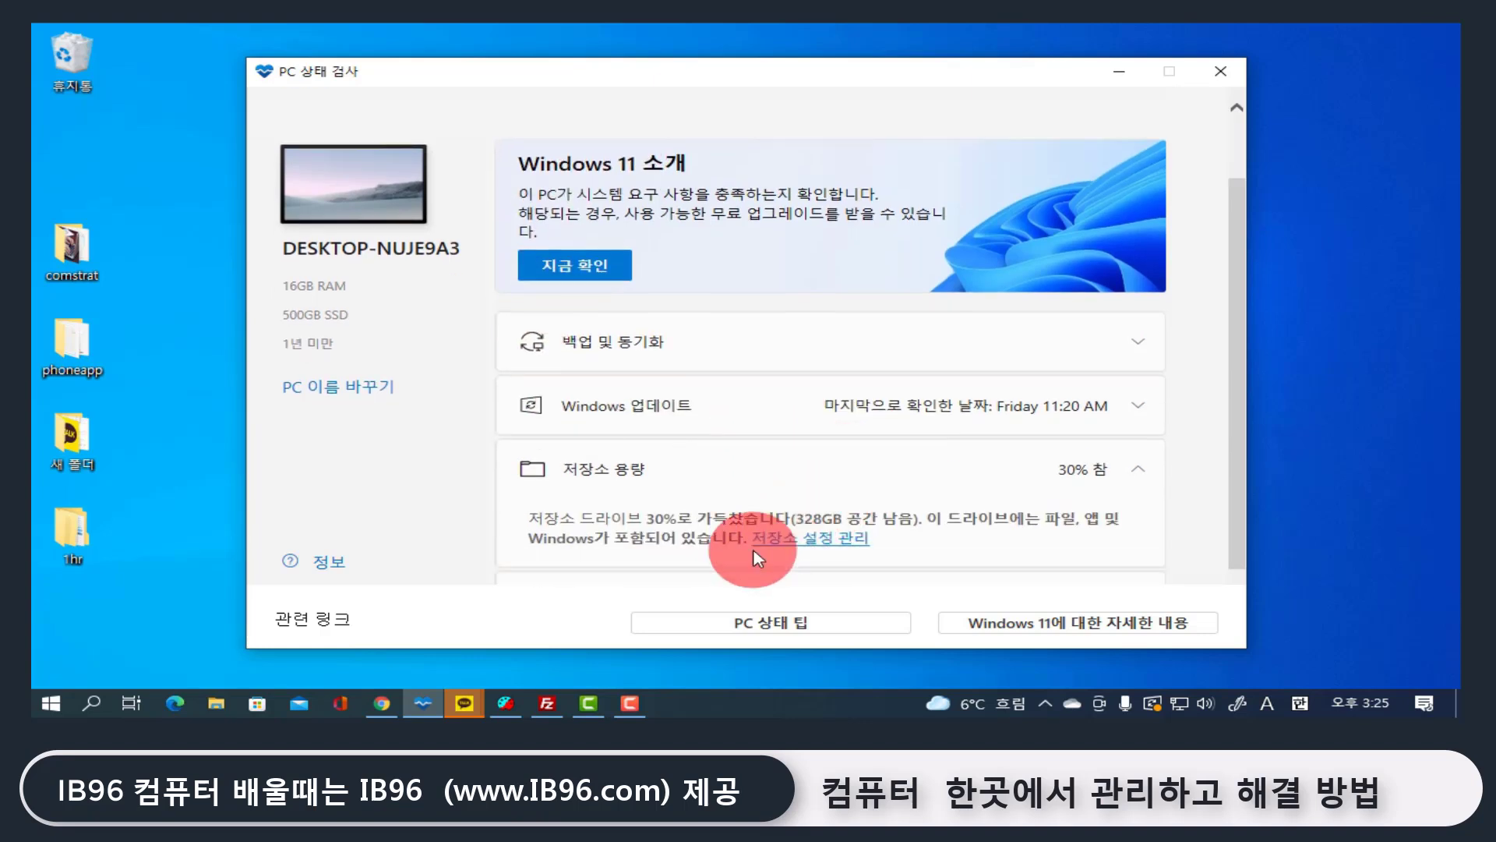